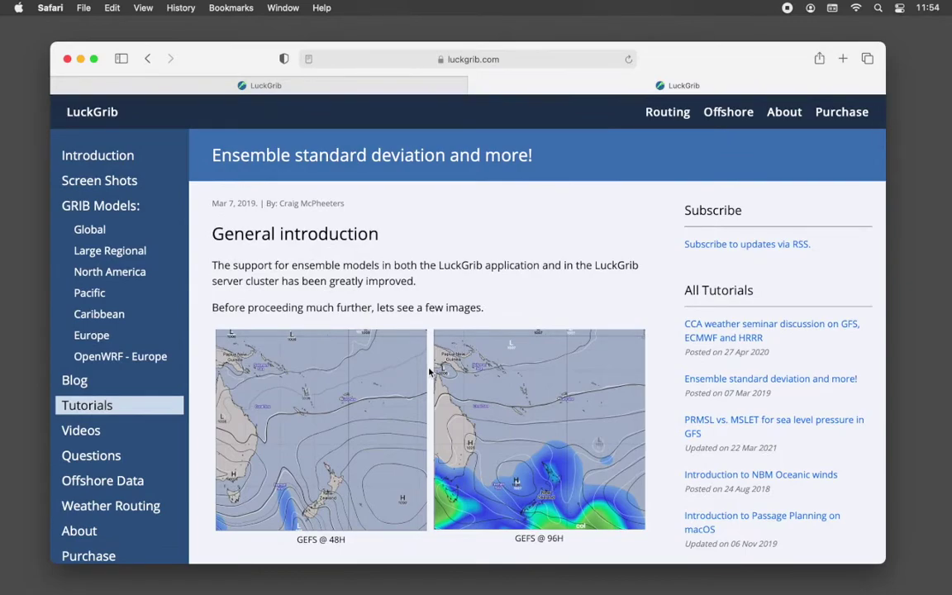
Read through the ensemble standard deviation tutorial, examining its GEFS example images and the introduction to ensemble models.
{"action": "scroll", "coordinate": [429, 372], "scroll_direction": "down", "scroll_amount": 4}
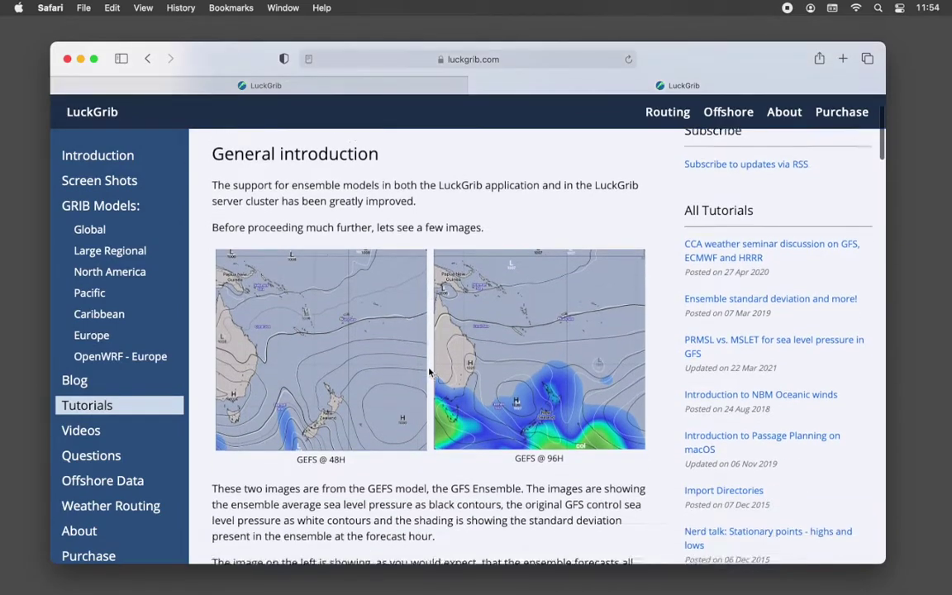
{"action": "scroll", "coordinate": [429, 372], "scroll_direction": "up", "scroll_amount": 2}
{"action": "scroll", "coordinate": [429, 372], "scroll_direction": "down", "scroll_amount": 1}
{"action": "scroll", "coordinate": [429, 372], "scroll_direction": "down", "scroll_amount": 5}
{"action": "scroll", "coordinate": [429, 370], "scroll_direction": "up", "scroll_amount": 3}
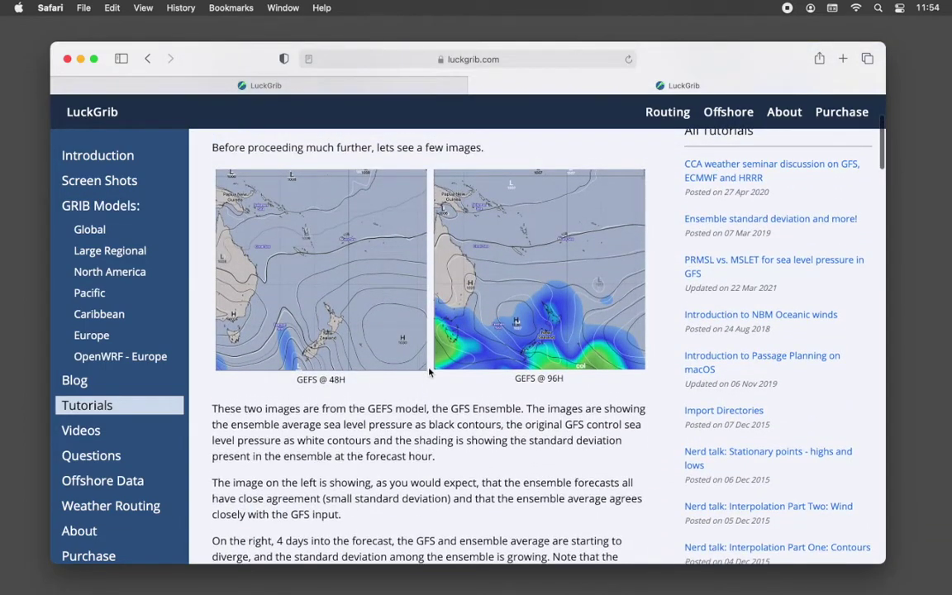
{"action": "scroll", "coordinate": [429, 372], "scroll_direction": "down", "scroll_amount": 10}
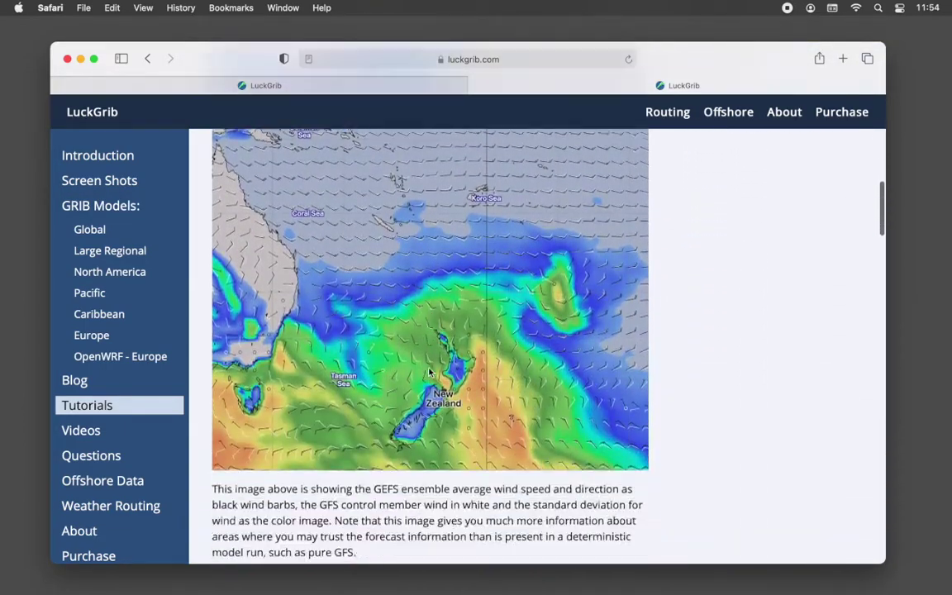
{"action": "scroll", "coordinate": [429, 372], "scroll_direction": "down", "scroll_amount": 3}
{"action": "scroll", "coordinate": [428, 370], "scroll_direction": "down", "scroll_amount": 3}
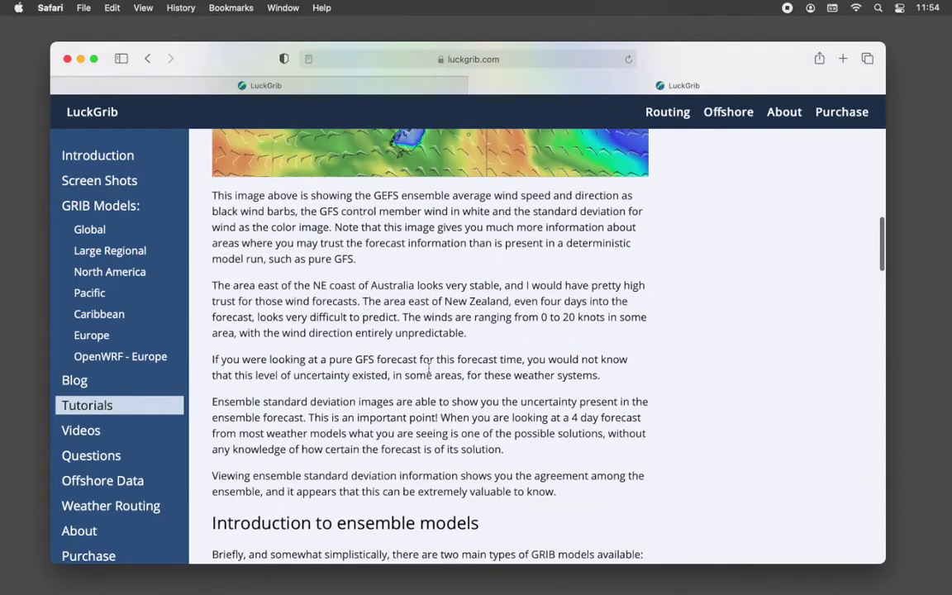
{"action": "scroll", "coordinate": [429, 369], "scroll_direction": "down", "scroll_amount": 3}
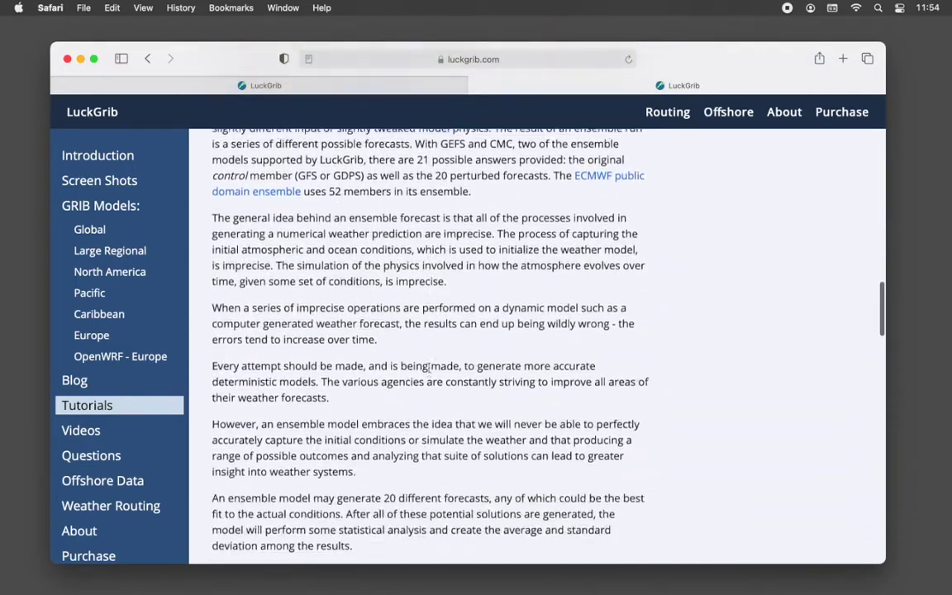
{"action": "scroll", "coordinate": [429, 369], "scroll_direction": "up", "scroll_amount": 20}
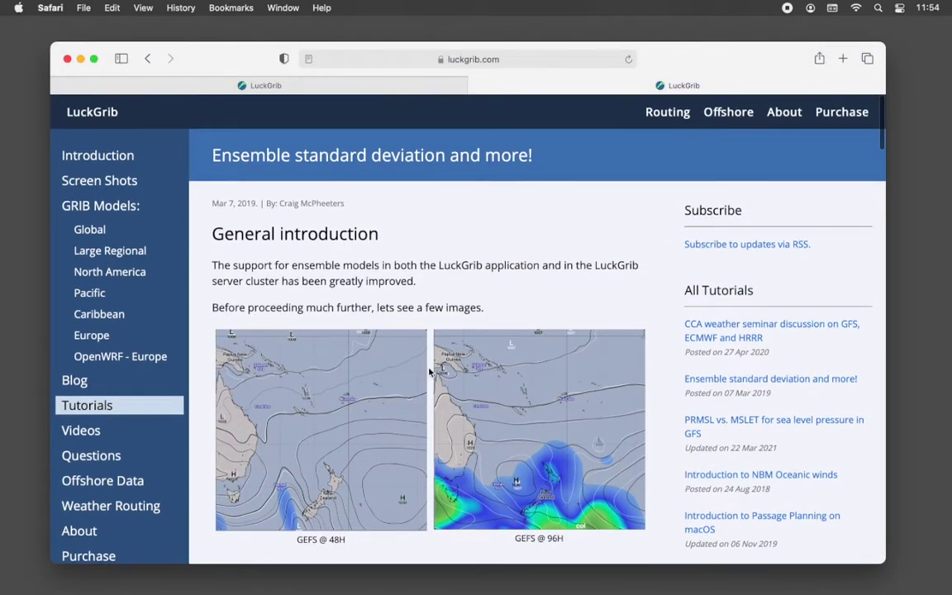
{"action": "scroll", "coordinate": [429, 374], "scroll_direction": "down", "scroll_amount": 4}
{"action": "scroll", "coordinate": [428, 373], "scroll_direction": "up", "scroll_amount": 4}
Switch to the LuckGrib application and mark a rectangular region about 2,920 by 2,252 nm covering Hawaii and the US West Coast.
{"action": "key", "text": "super+Tab"}
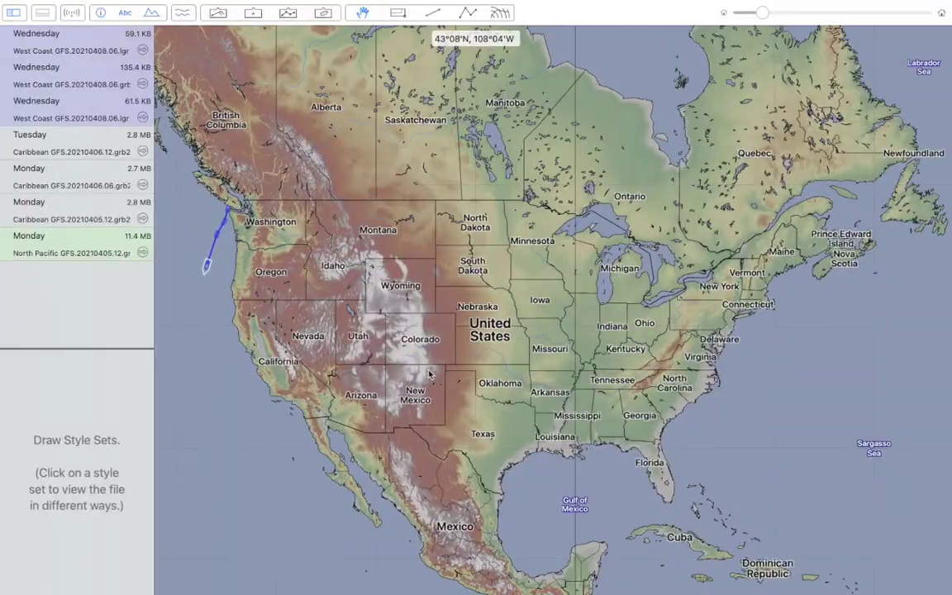
{"action": "scroll", "coordinate": [463, 285], "scroll_direction": "left", "scroll_amount": 10}
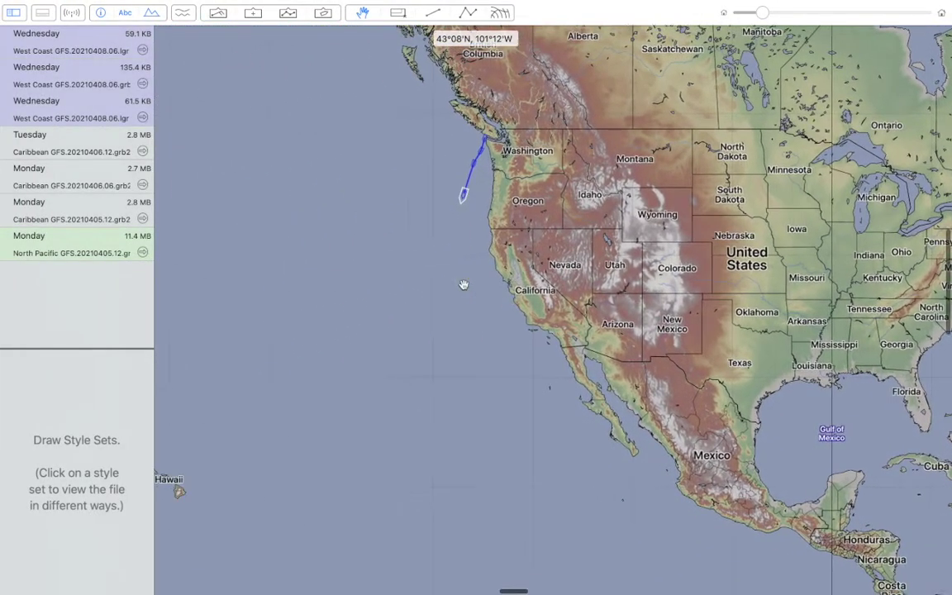
{"action": "scroll", "coordinate": [463, 285], "scroll_direction": "down", "scroll_amount": 10}
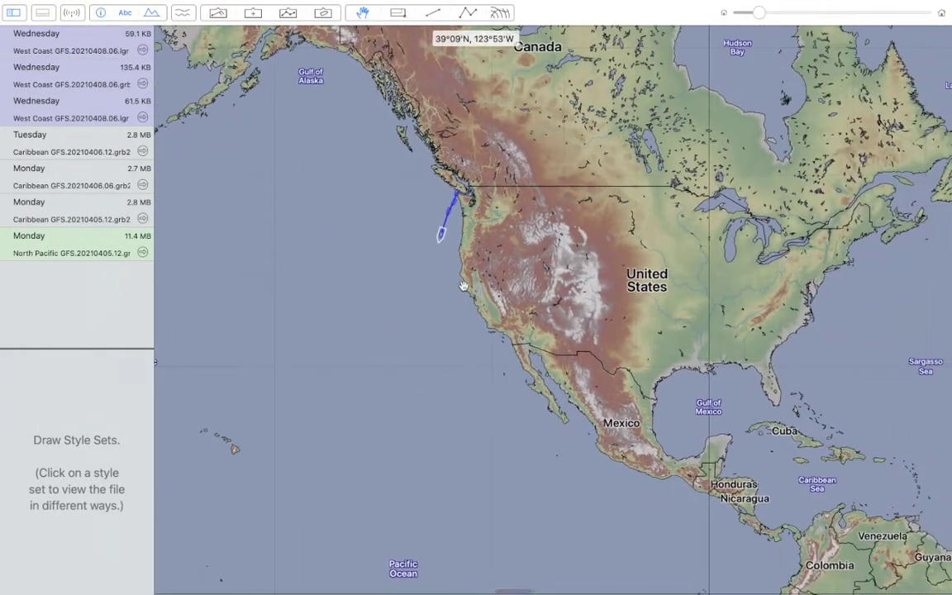
{"action": "scroll", "coordinate": [463, 285], "scroll_direction": "up", "scroll_amount": 5}
{"action": "scroll", "coordinate": [463, 285], "scroll_direction": "left", "scroll_amount": 5}
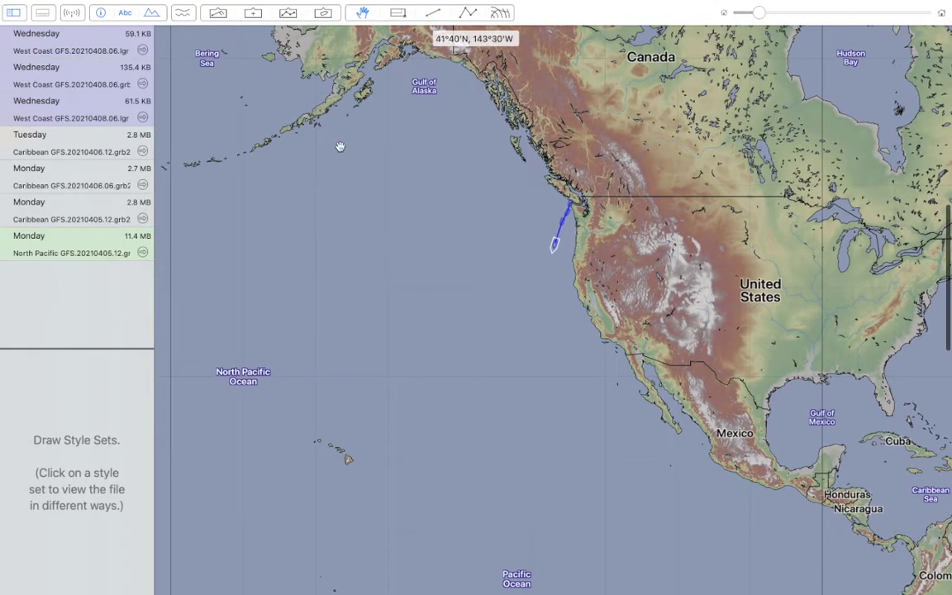
{"action": "left_click", "coordinate": [397, 13]}
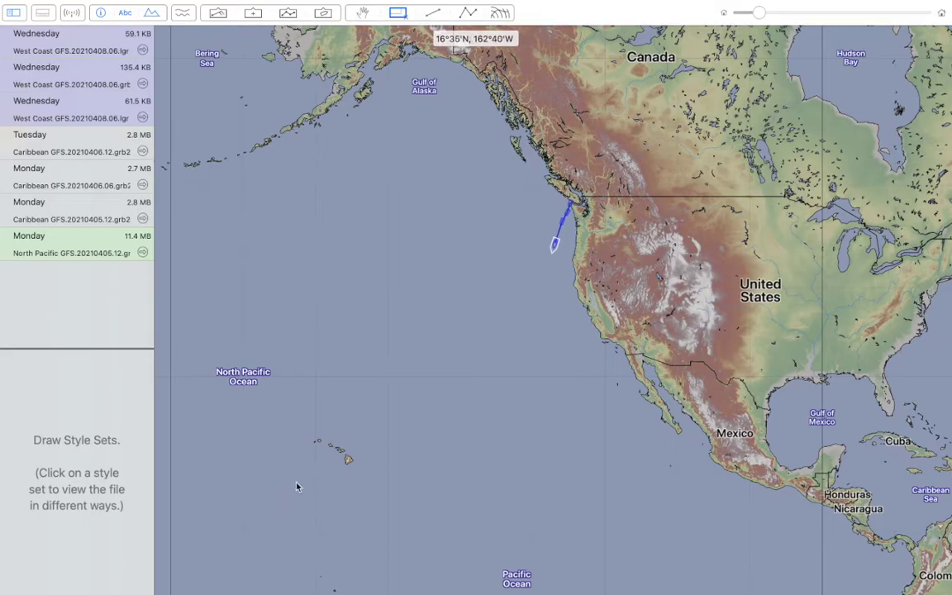
{"action": "left_click_drag", "start_coordinate": [286, 495], "coordinate": [650, 161]}
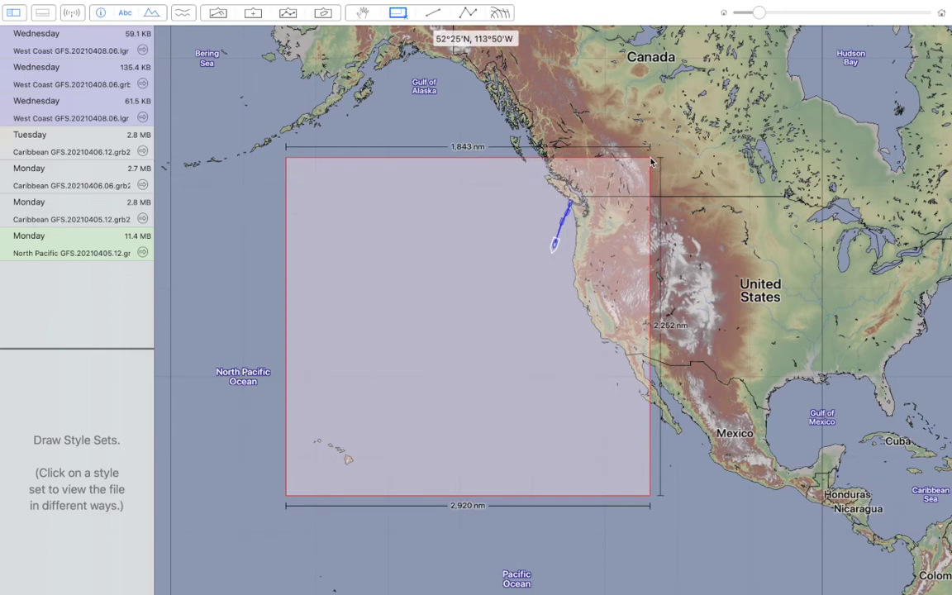
{"action": "scroll", "coordinate": [652, 162], "scroll_direction": "right", "scroll_amount": 2}
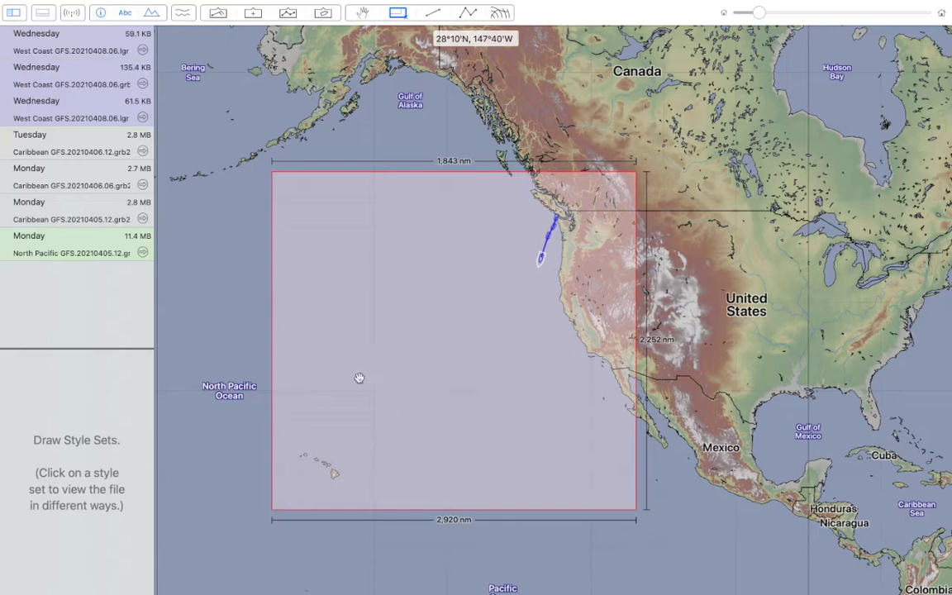
Create a new GRIB download request for the region using the global GFS Ensemble model.
{"action": "left_click", "coordinate": [71, 13]}
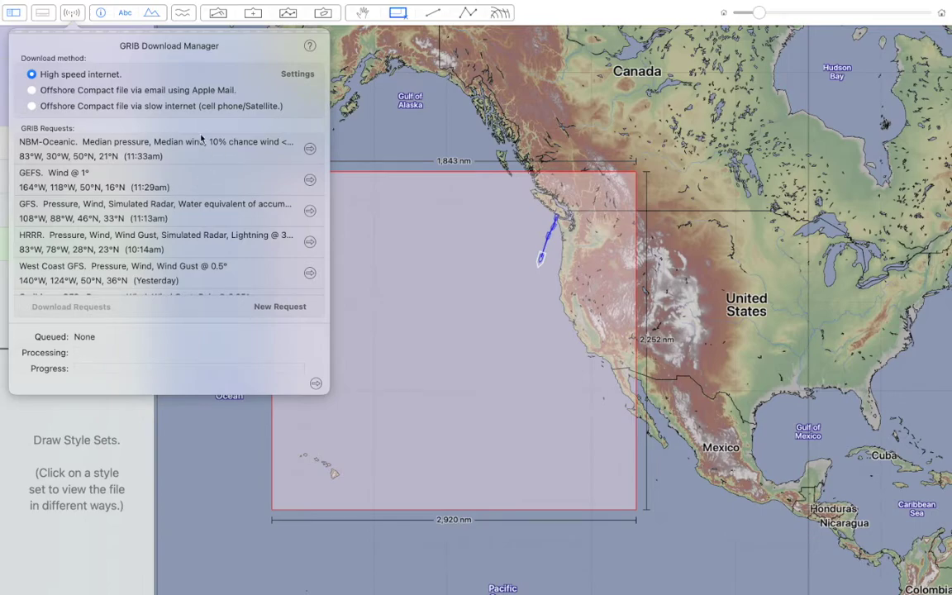
{"action": "left_click", "coordinate": [278, 307]}
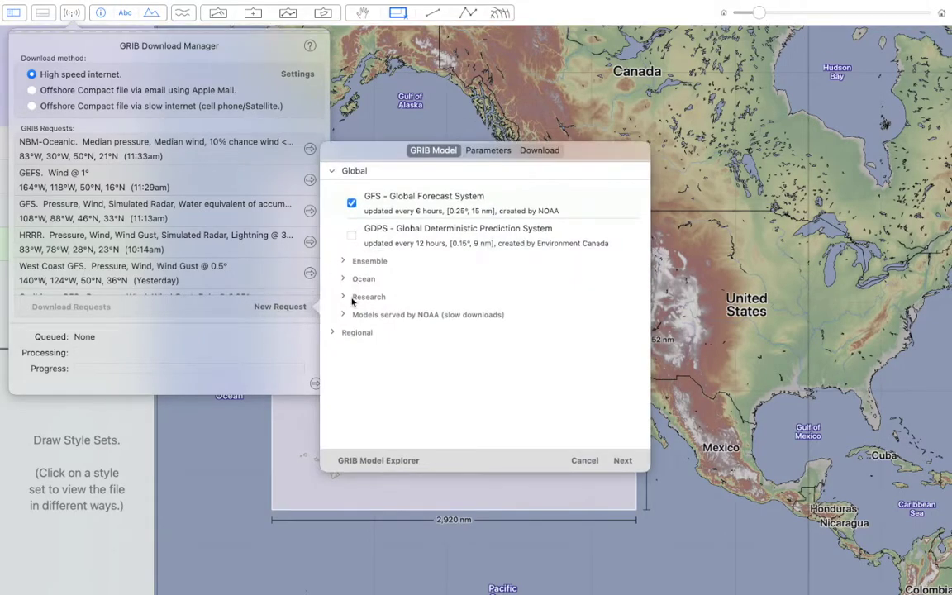
{"action": "left_click", "coordinate": [344, 263]}
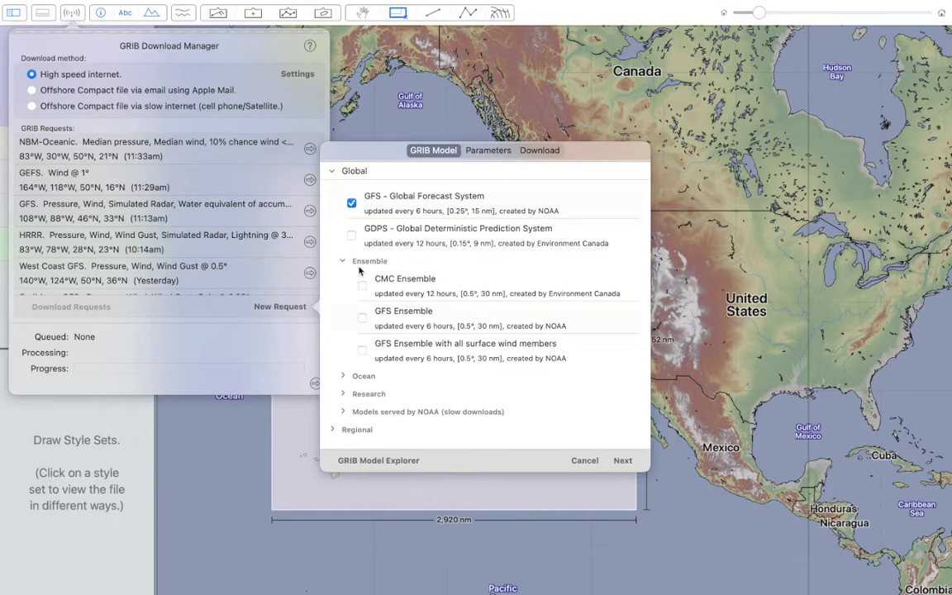
{"action": "left_click", "coordinate": [363, 319]}
Review the average, standard deviation and control member parameters, set the forecast length to 16 days, and download the GRIB file.
{"action": "left_click", "coordinate": [488, 157]}
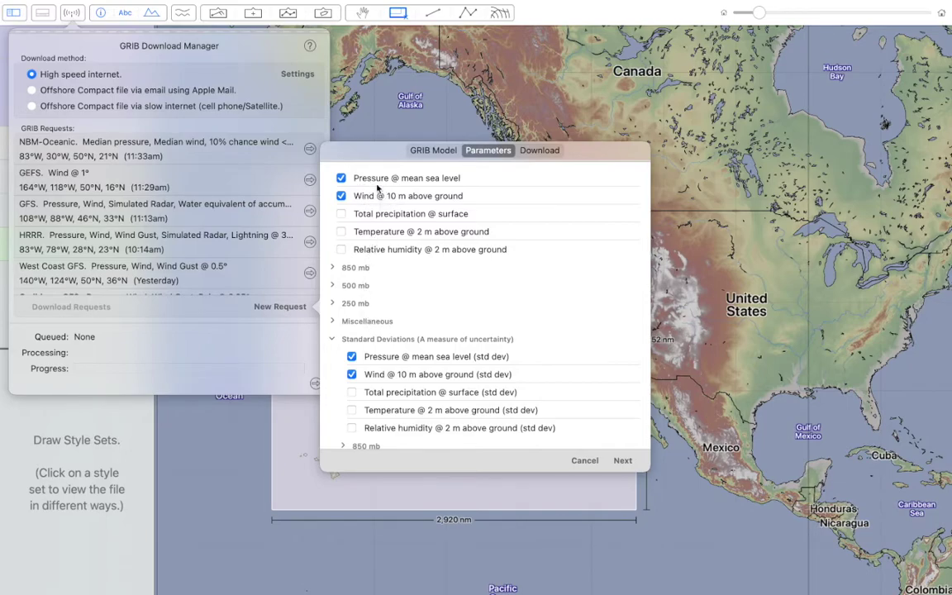
{"action": "scroll", "coordinate": [369, 198], "scroll_direction": "down", "scroll_amount": 5}
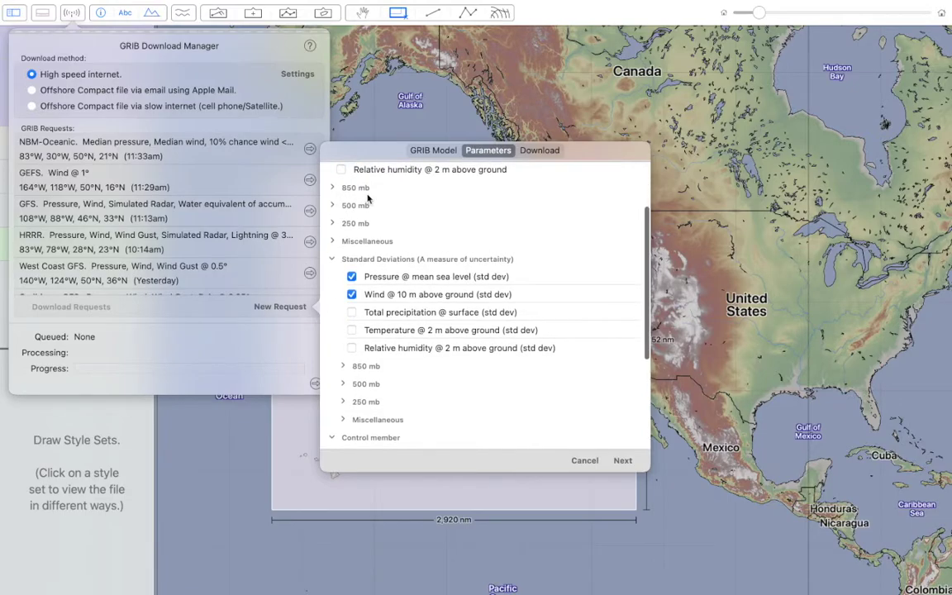
{"action": "scroll", "coordinate": [374, 309], "scroll_direction": "down", "scroll_amount": 10}
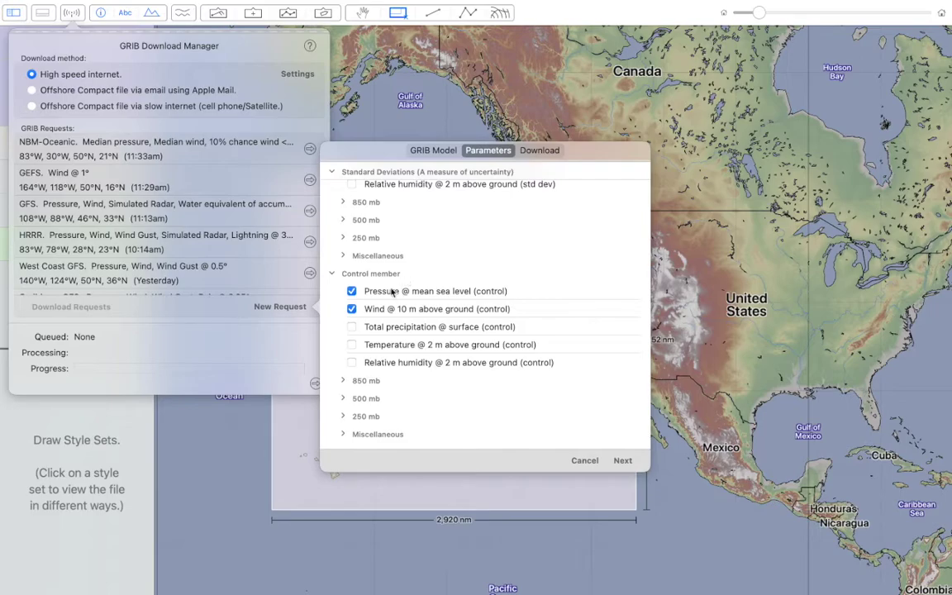
{"action": "scroll", "coordinate": [369, 299], "scroll_direction": "up", "scroll_amount": 5}
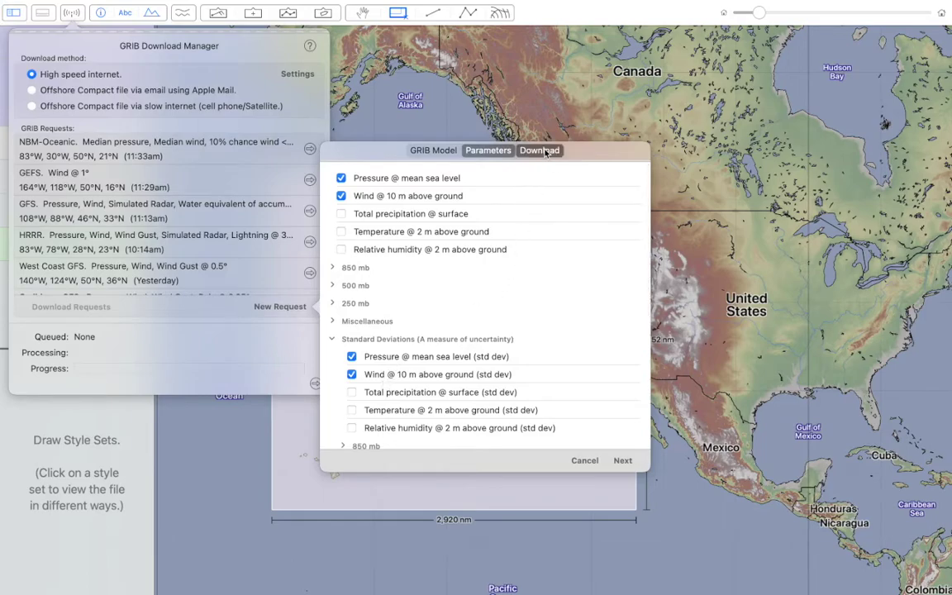
{"action": "left_click", "coordinate": [539, 151]}
{"action": "left_click", "coordinate": [567, 309]}
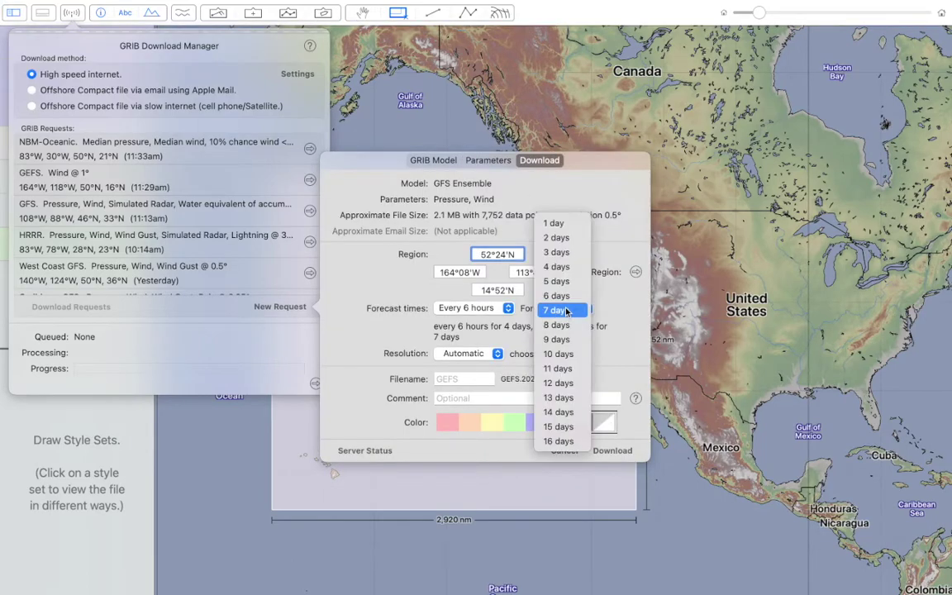
{"action": "left_click", "coordinate": [558, 442]}
{"action": "left_click", "coordinate": [602, 450]}
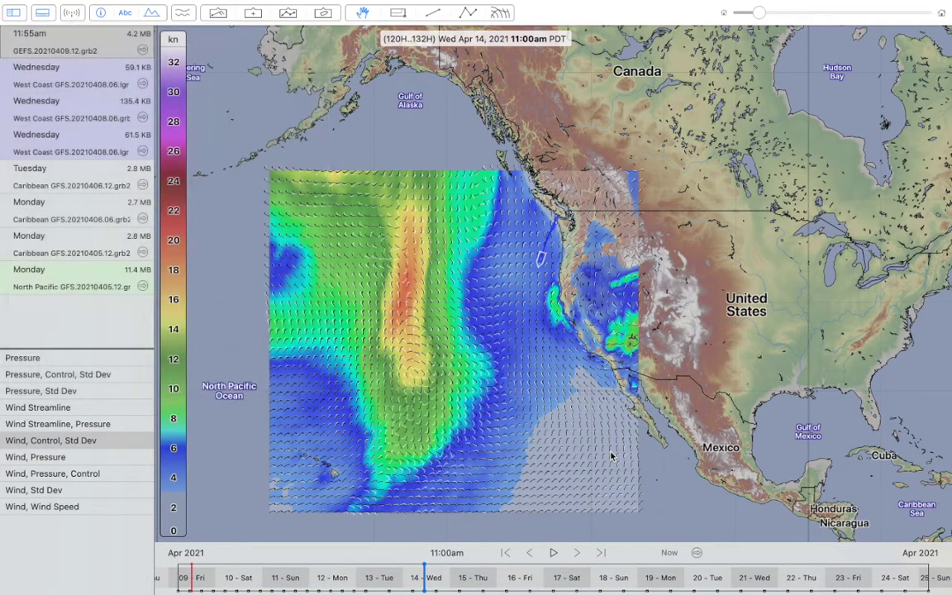
Set the forecast time to Sunday, April 11, 7:57am and examine the wind and spread along the US West Coast.
{"action": "scroll", "coordinate": [507, 330], "scroll_direction": "up", "scroll_amount": 3}
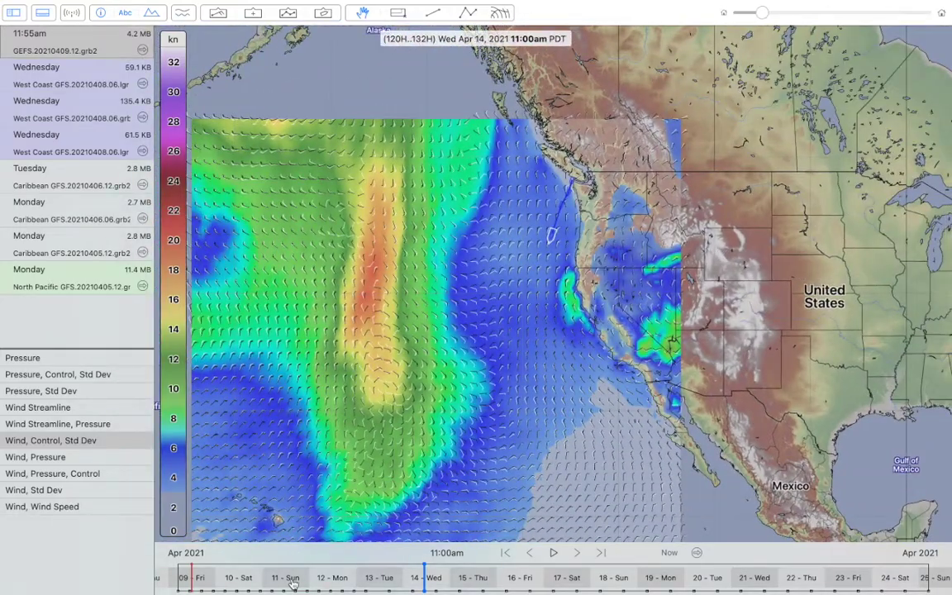
{"action": "left_click_drag", "start_coordinate": [292, 584], "coordinate": [278, 570]}
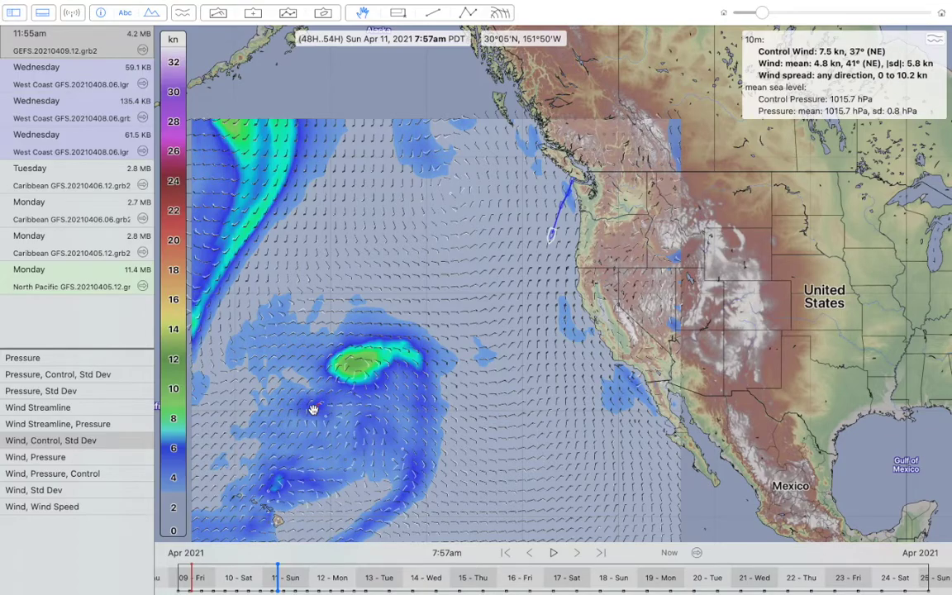
{"action": "scroll", "coordinate": [313, 410], "scroll_direction": "down", "scroll_amount": 3}
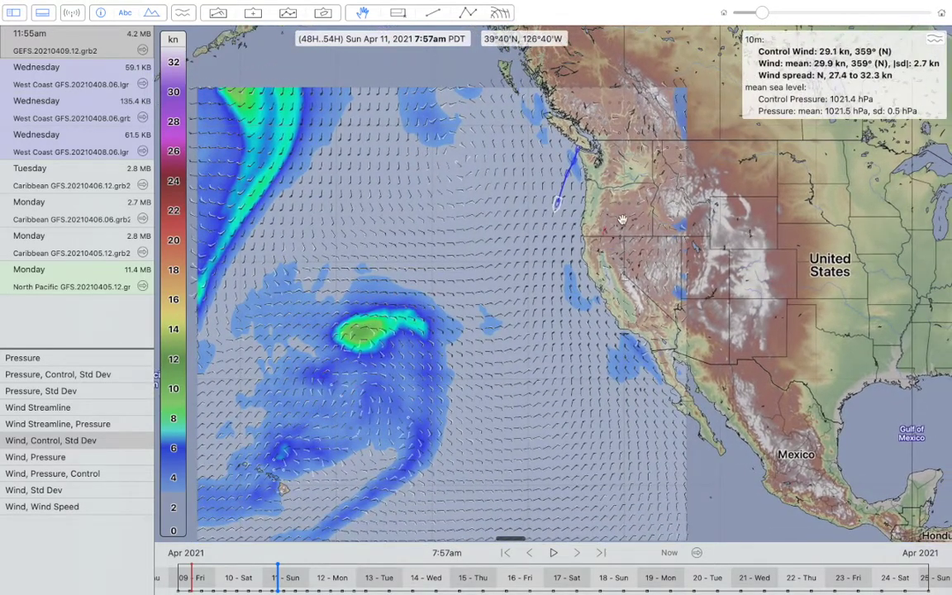
{"action": "scroll", "coordinate": [559, 238], "scroll_direction": "up", "scroll_amount": 8}
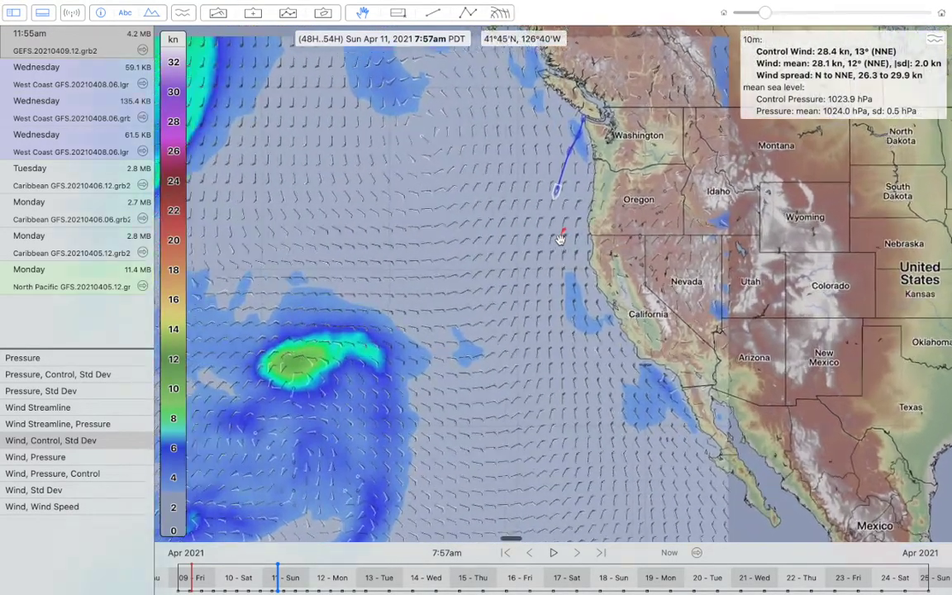
{"action": "scroll", "coordinate": [559, 239], "scroll_direction": "down", "scroll_amount": 2}
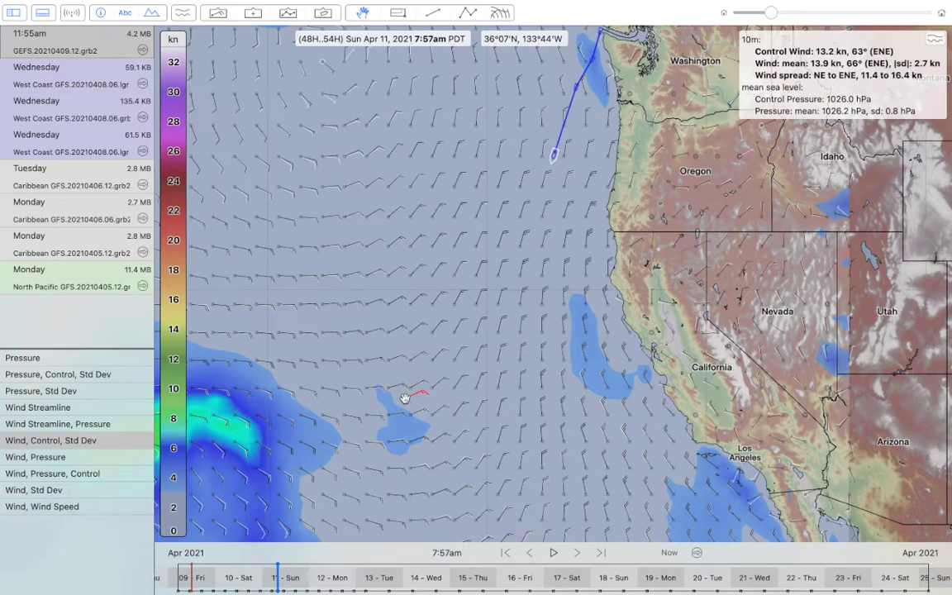
{"action": "scroll", "coordinate": [425, 392], "scroll_direction": "up", "scroll_amount": 5}
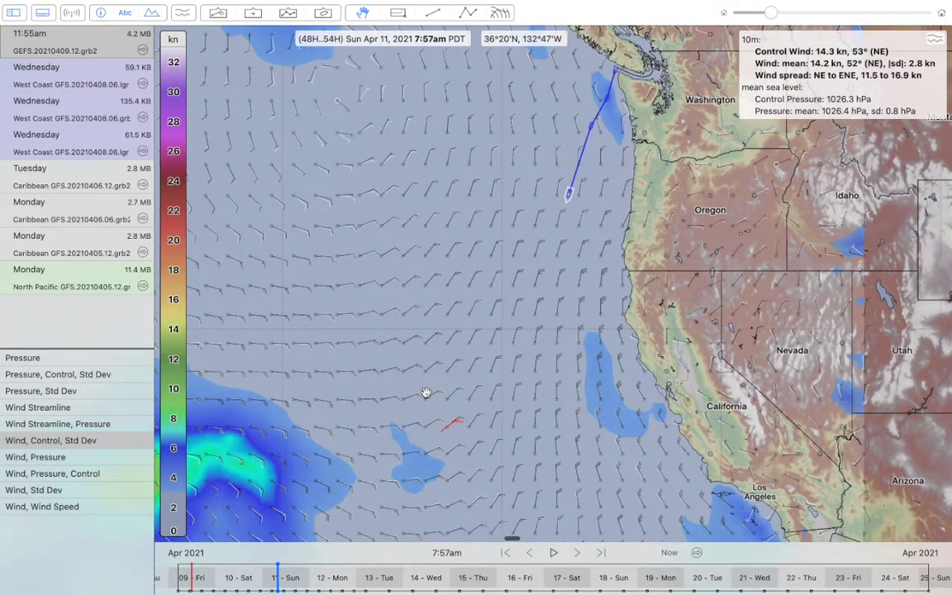
{"action": "scroll", "coordinate": [522, 196], "scroll_direction": "up", "scroll_amount": 3}
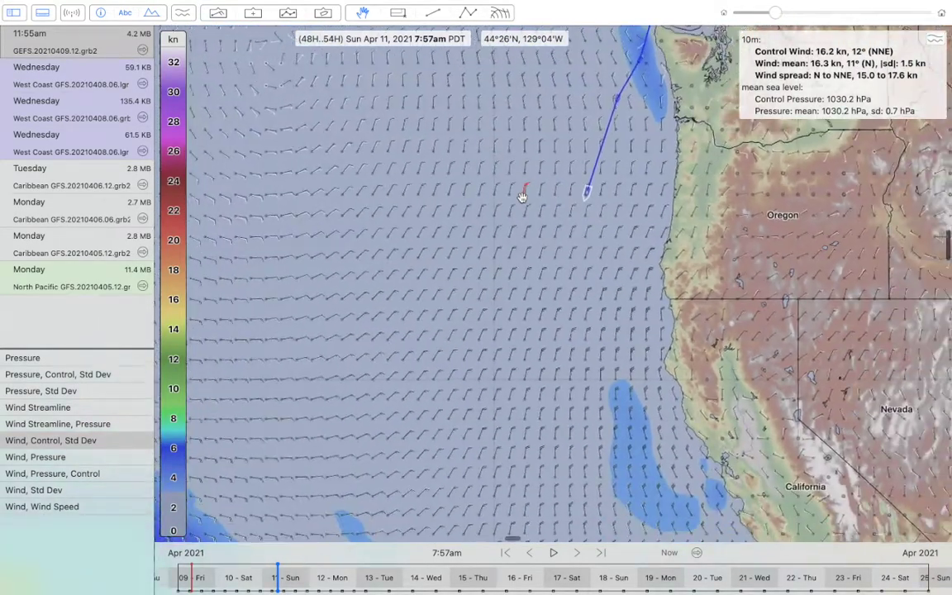
Animate the wind and standard deviation forecast up to Thursday, April 15, 5:00pm and view the whole downloaded region.
{"action": "key", "text": "space"}
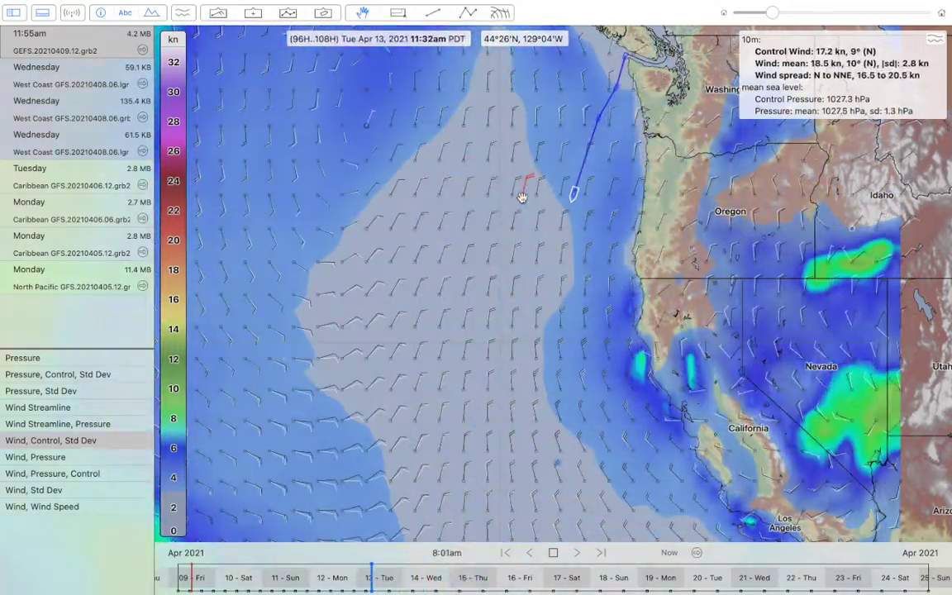
{"action": "key", "text": "space"}
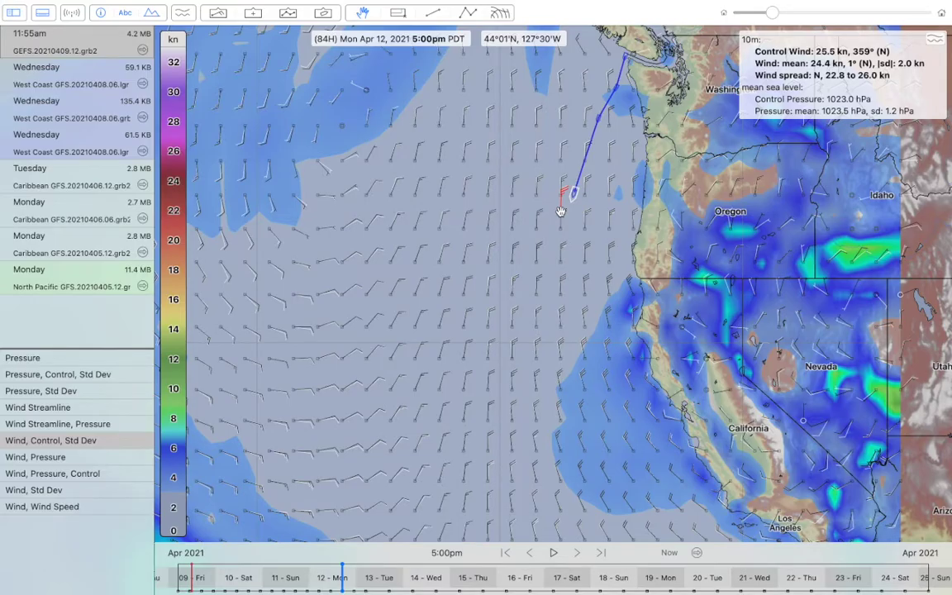
{"action": "key", "text": "space"}
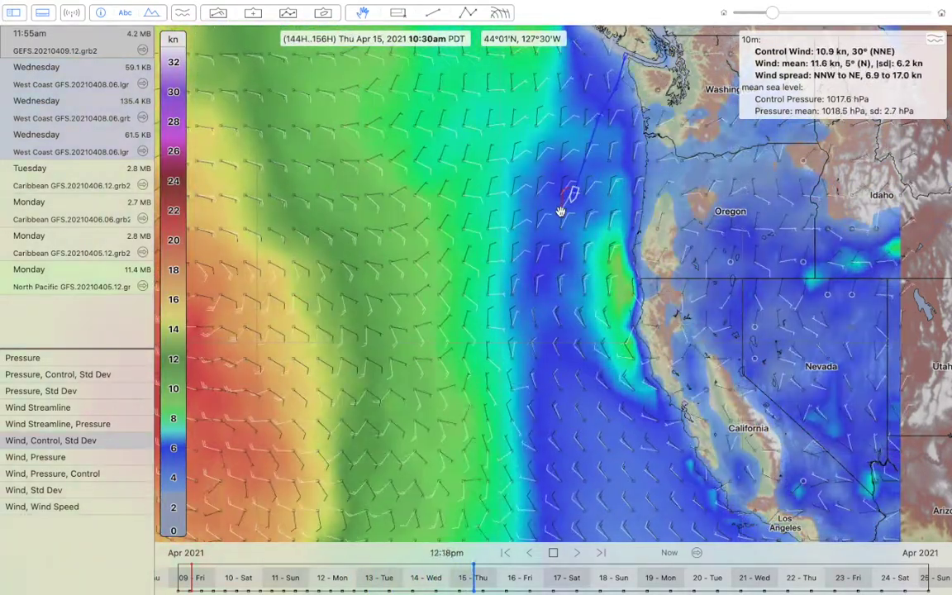
{"action": "scroll", "coordinate": [560, 212], "scroll_direction": "down", "scroll_amount": 5}
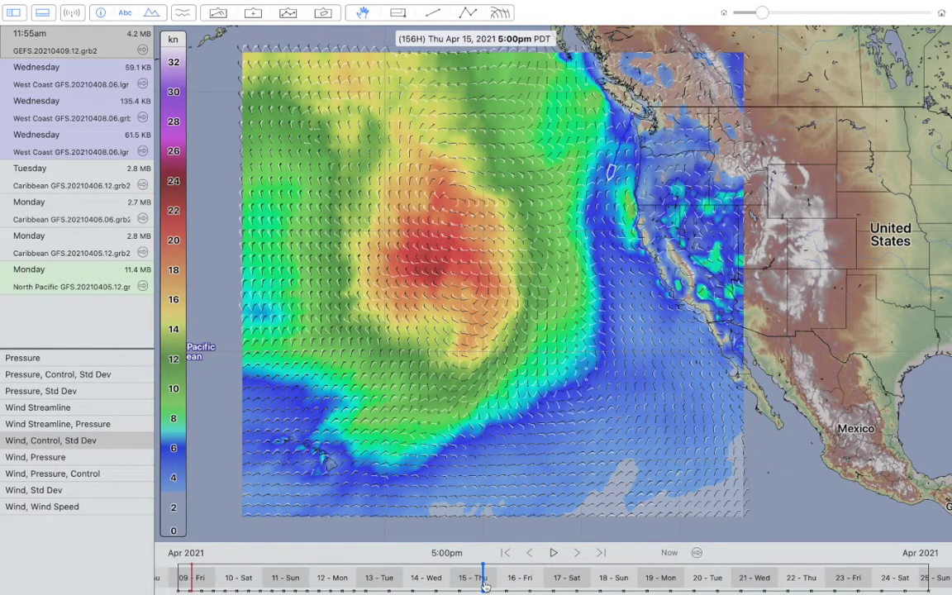
Return the forecast time to Friday, April 9, 8:41am and inspect the winds in the ocean southwest of California.
{"action": "left_click_drag", "start_coordinate": [483, 580], "coordinate": [186, 569]}
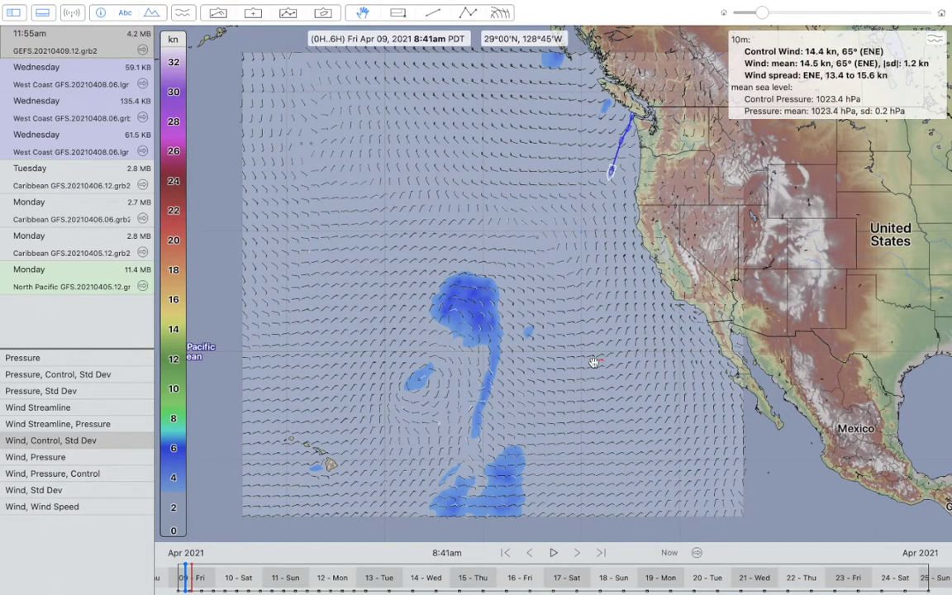
{"action": "scroll", "coordinate": [593, 362], "scroll_direction": "up", "scroll_amount": 5}
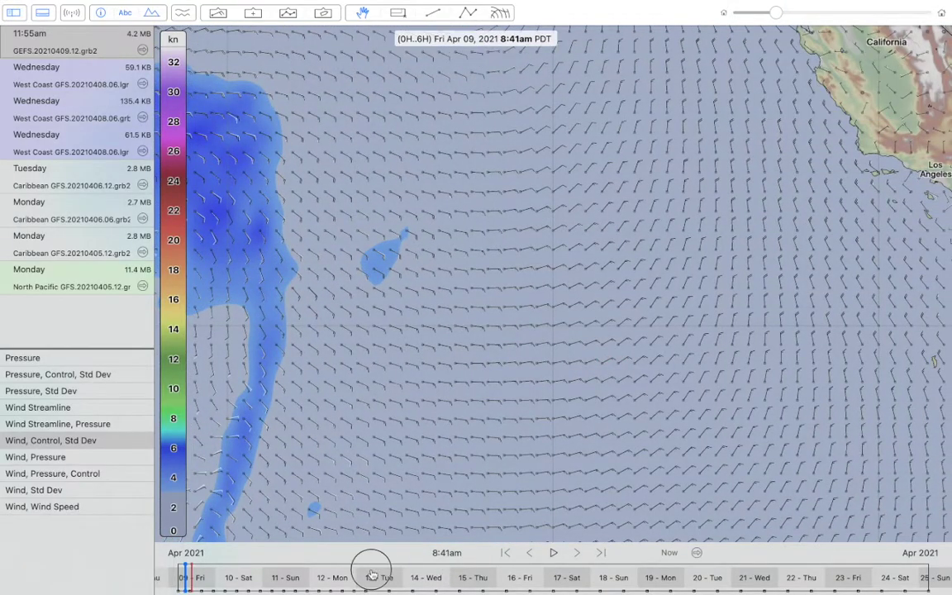
Set the forecast time to Wednesday, April 14, 1:23pm and Saturday, April 24, 8:59pm, and examine the winds in the ocean southwest of California.
{"action": "left_click_drag", "start_coordinate": [372, 574], "coordinate": [429, 576]}
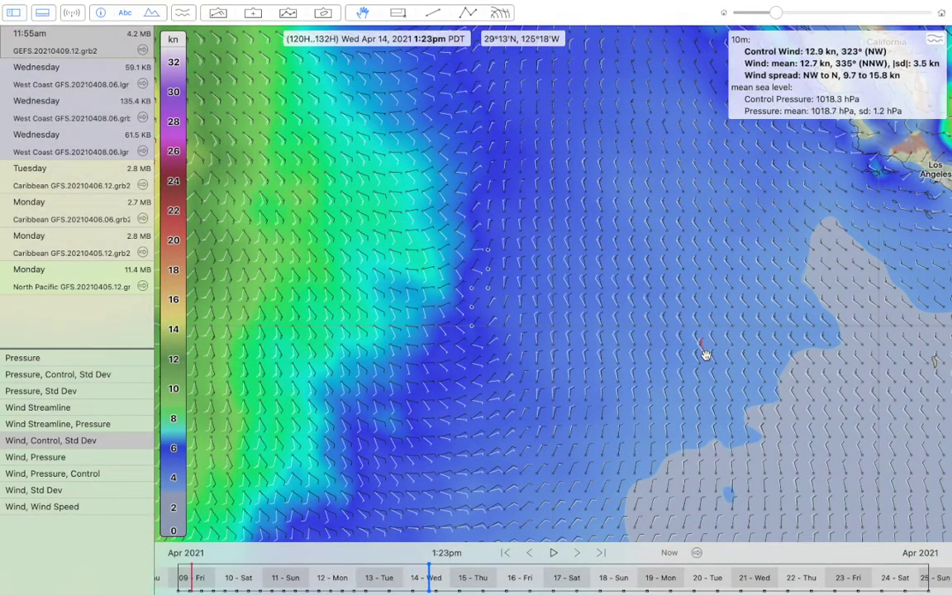
{"action": "left_click_drag", "start_coordinate": [621, 576], "coordinate": [913, 582]}
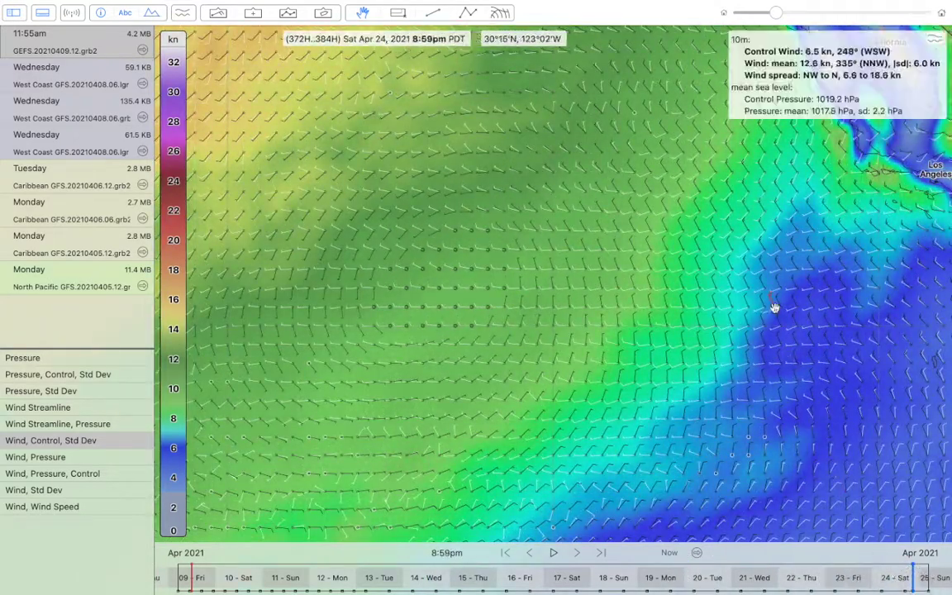
{"action": "scroll", "coordinate": [774, 307], "scroll_direction": "up", "scroll_amount": 3}
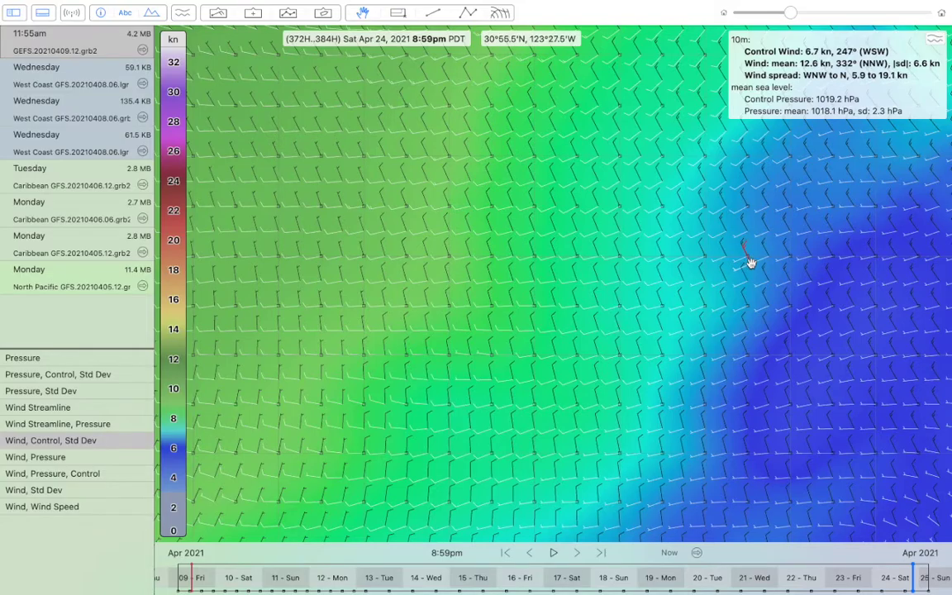
{"action": "scroll", "coordinate": [750, 257], "scroll_direction": "down", "scroll_amount": 2}
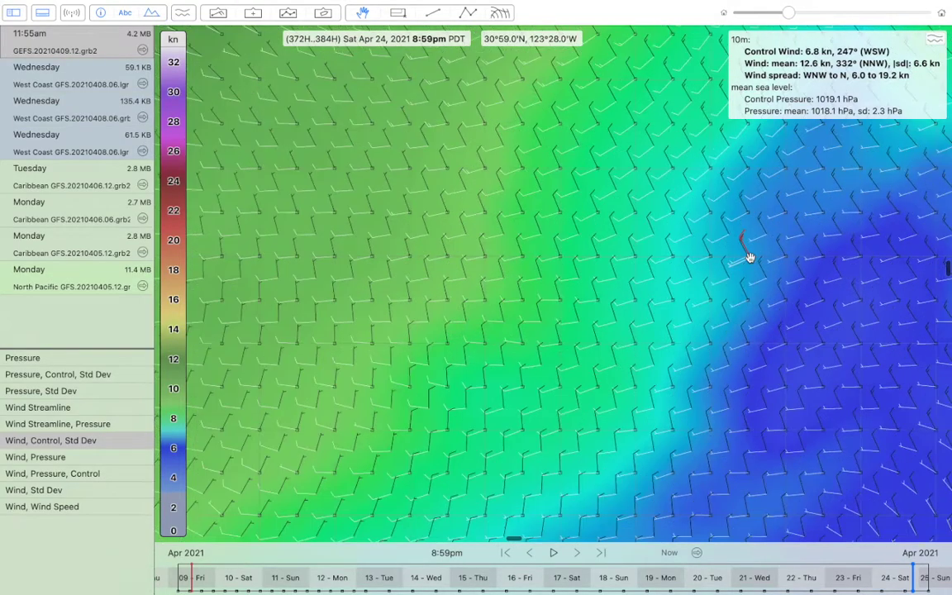
{"action": "scroll", "coordinate": [750, 258], "scroll_direction": "down", "scroll_amount": 3}
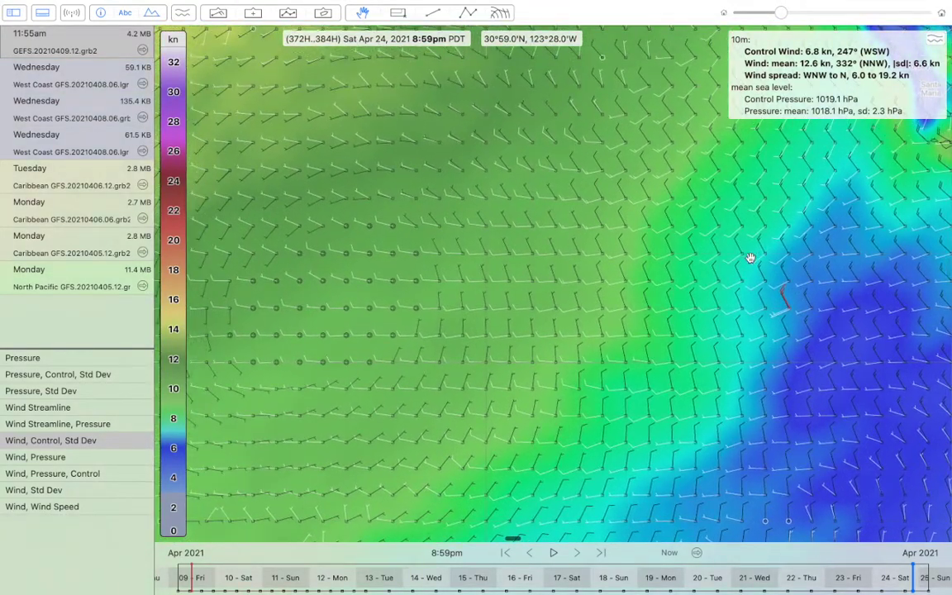
Examine the April 24 wind and spread over the whole downloaded region and in the trade winds southeast of Hawaii.
{"action": "scroll", "coordinate": [749, 258], "scroll_direction": "down", "scroll_amount": 4}
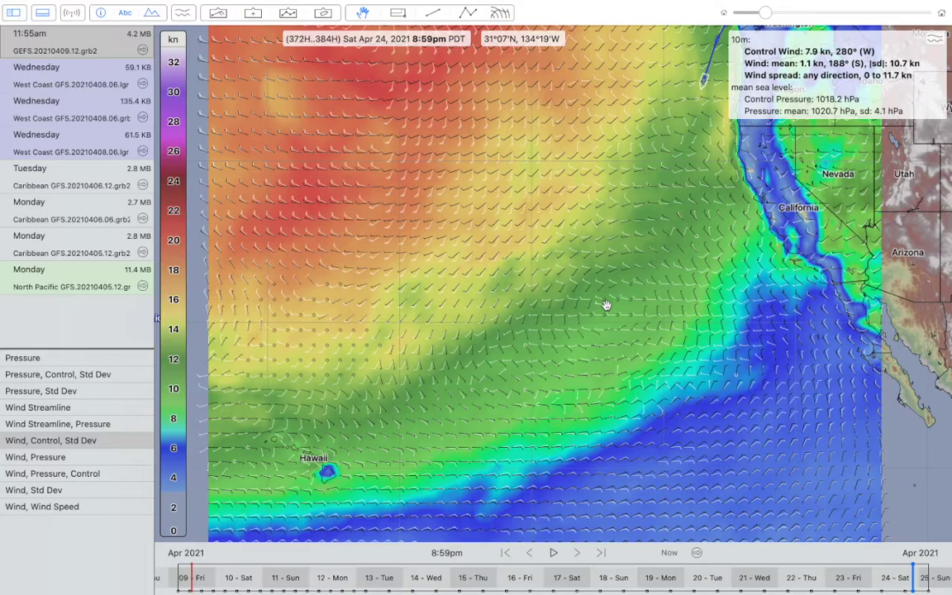
{"action": "scroll", "coordinate": [606, 305], "scroll_direction": "down", "scroll_amount": 3}
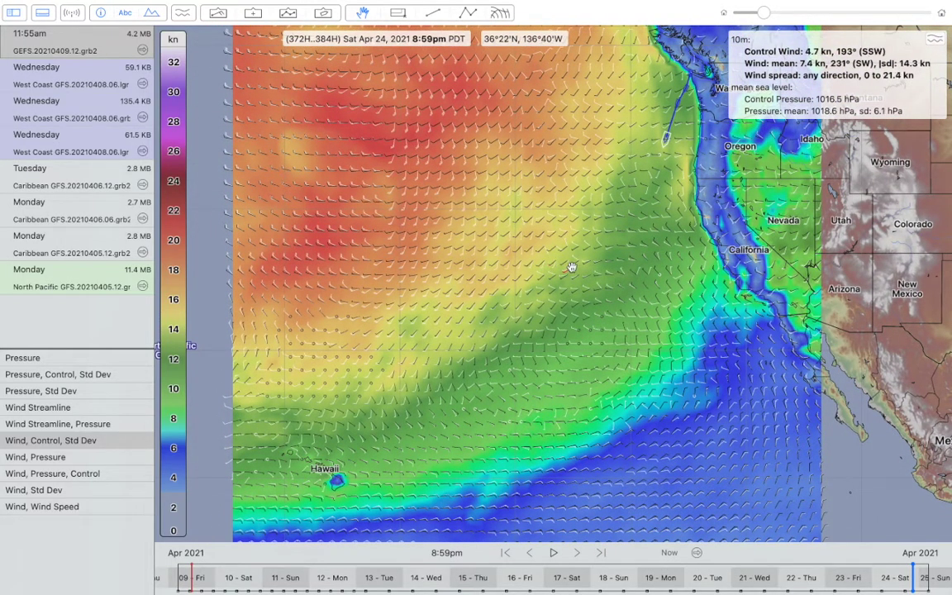
{"action": "scroll", "coordinate": [571, 267], "scroll_direction": "down", "scroll_amount": 2}
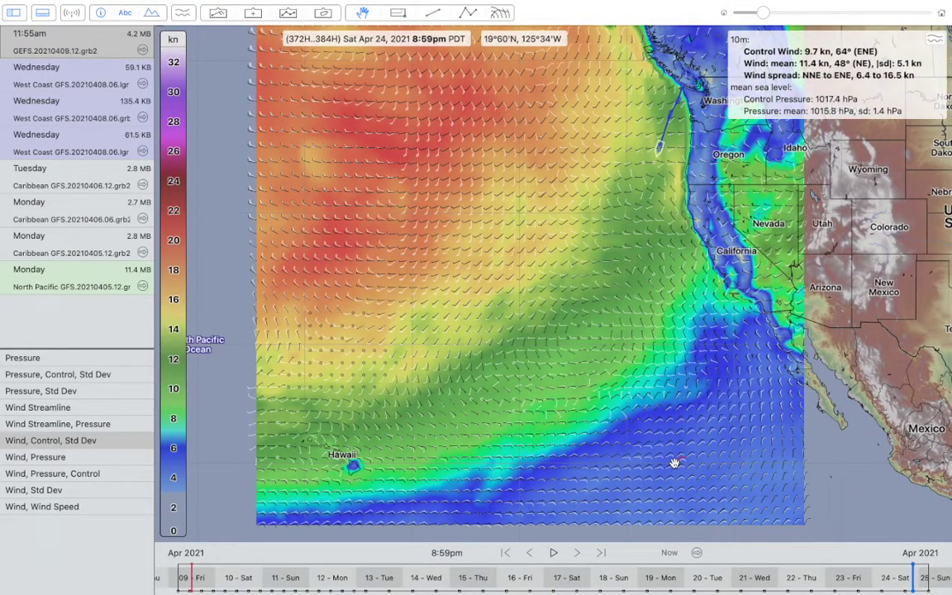
{"action": "scroll", "coordinate": [674, 462], "scroll_direction": "up", "scroll_amount": 3}
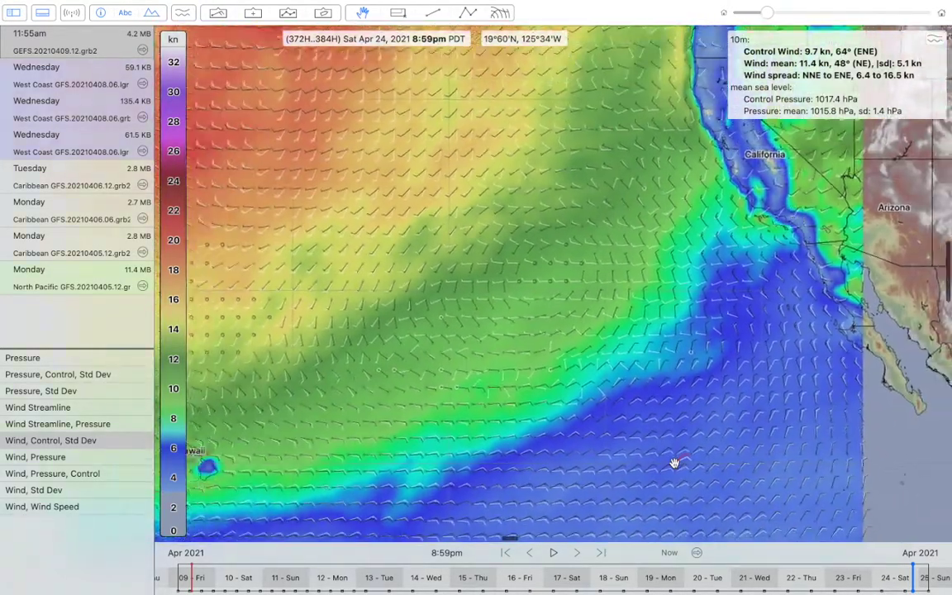
{"action": "scroll", "coordinate": [674, 463], "scroll_direction": "down", "scroll_amount": 3}
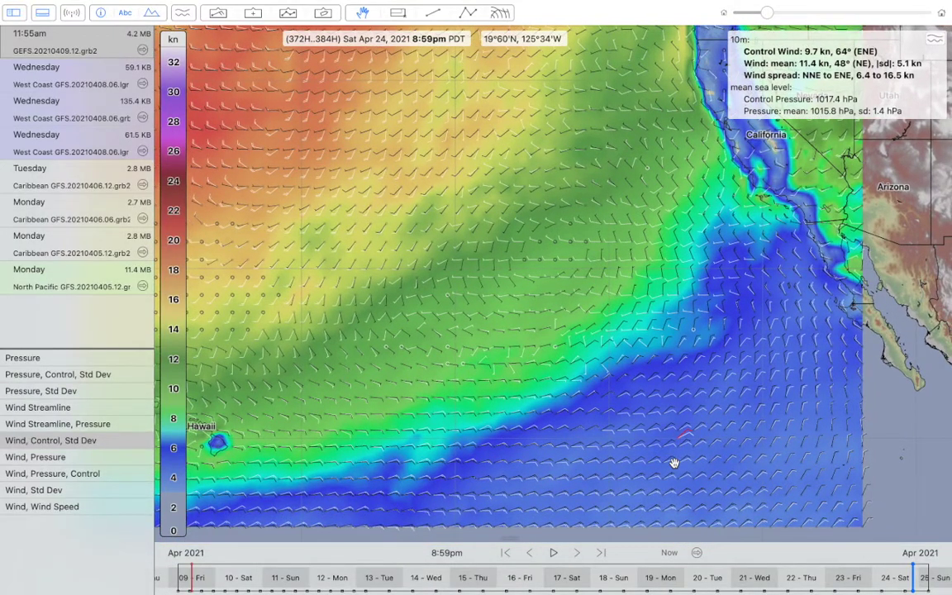
{"action": "scroll", "coordinate": [674, 463], "scroll_direction": "up", "scroll_amount": 2}
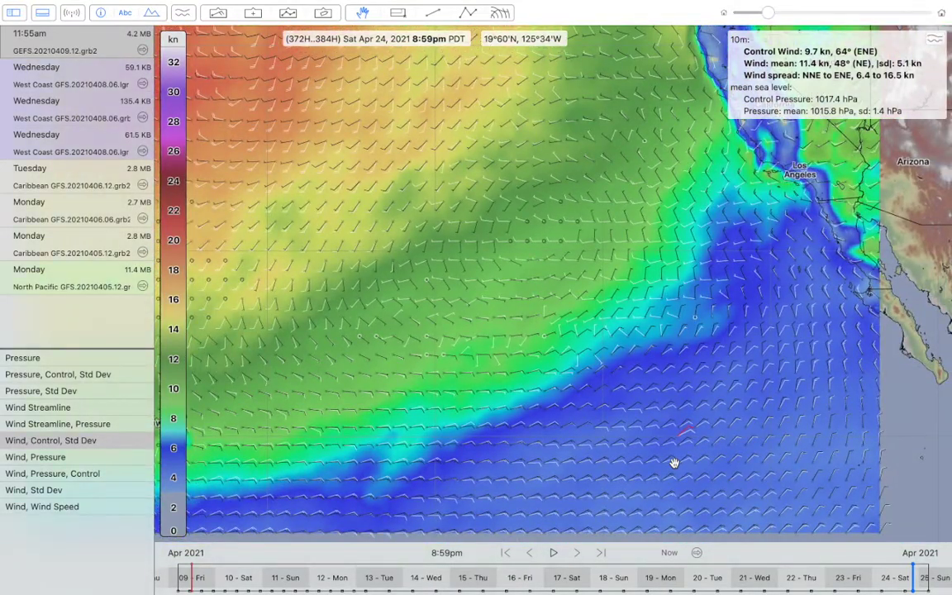
Advance the forecast time to Sunday, April 25, 5:00am and inspect the mean and control winds in the trade winds near 18°N, 133°W.
{"action": "scroll", "coordinate": [674, 463], "scroll_direction": "up", "scroll_amount": 2}
{"action": "scroll", "coordinate": [674, 463], "scroll_direction": "right", "scroll_amount": 2}
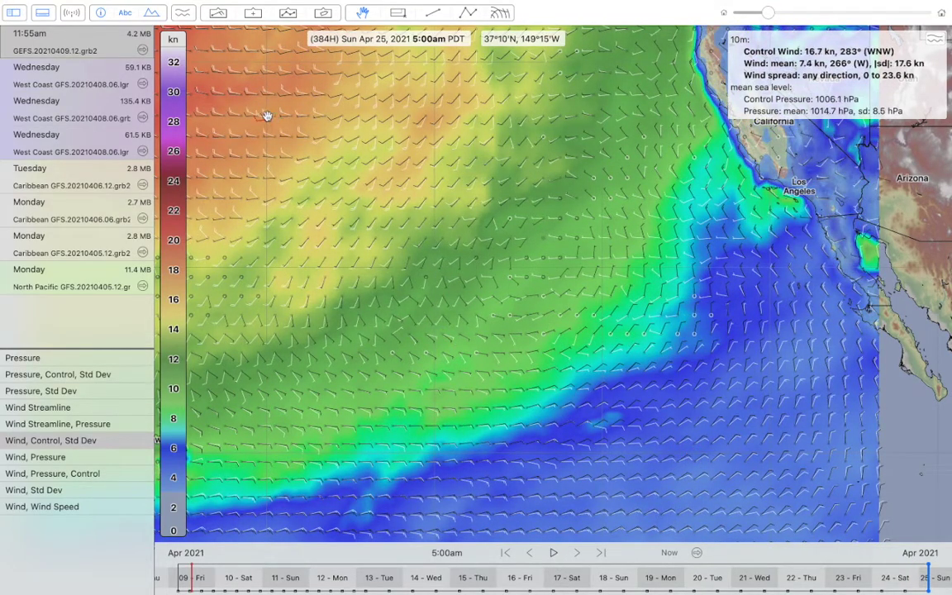
{"action": "scroll", "coordinate": [247, 83], "scroll_direction": "down", "scroll_amount": 5}
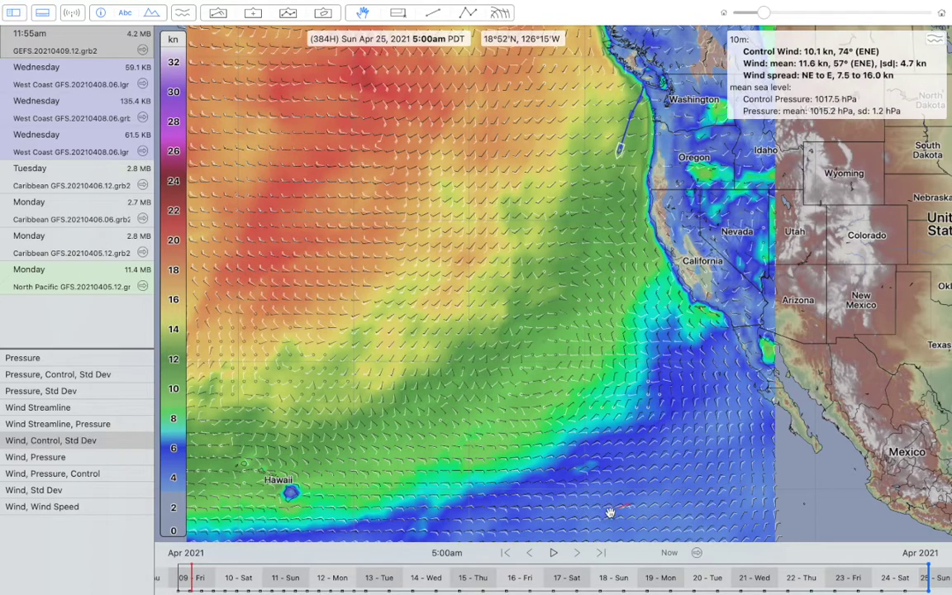
{"action": "scroll", "coordinate": [556, 518], "scroll_direction": "up", "scroll_amount": 5}
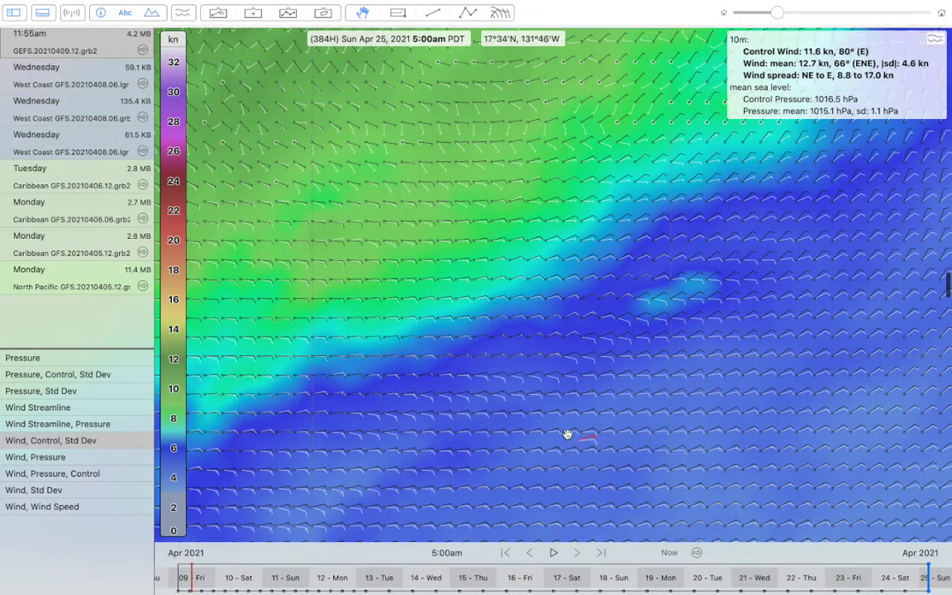
{"action": "scroll", "coordinate": [554, 426], "scroll_direction": "up", "scroll_amount": 2}
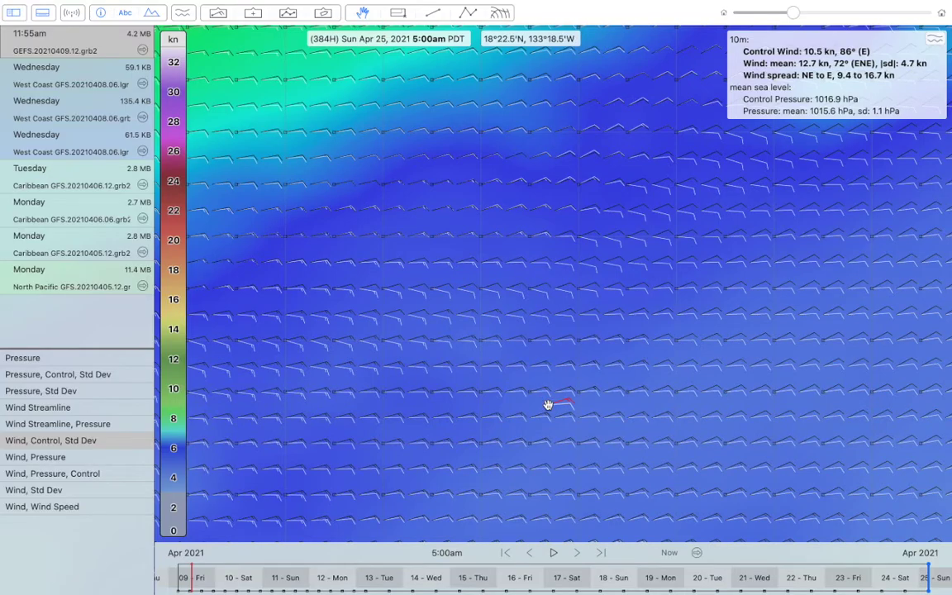
Compare the control wind, mean wind and spread from the trade winds northward across the ocean between Hawaii and California.
{"action": "scroll", "coordinate": [547, 405], "scroll_direction": "down", "scroll_amount": 1}
{"action": "scroll", "coordinate": [548, 405], "scroll_direction": "down", "scroll_amount": 1}
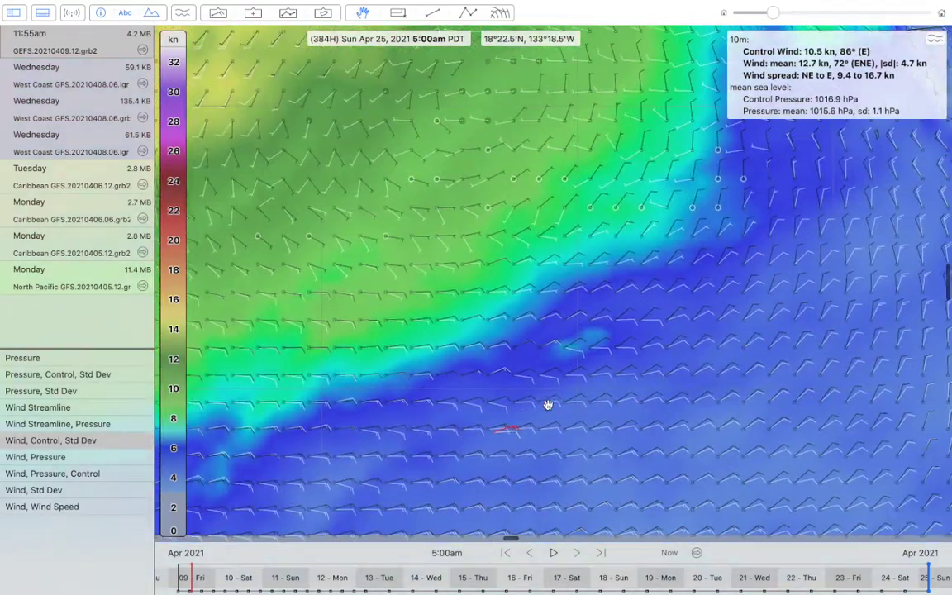
{"action": "scroll", "coordinate": [548, 405], "scroll_direction": "down", "scroll_amount": 1}
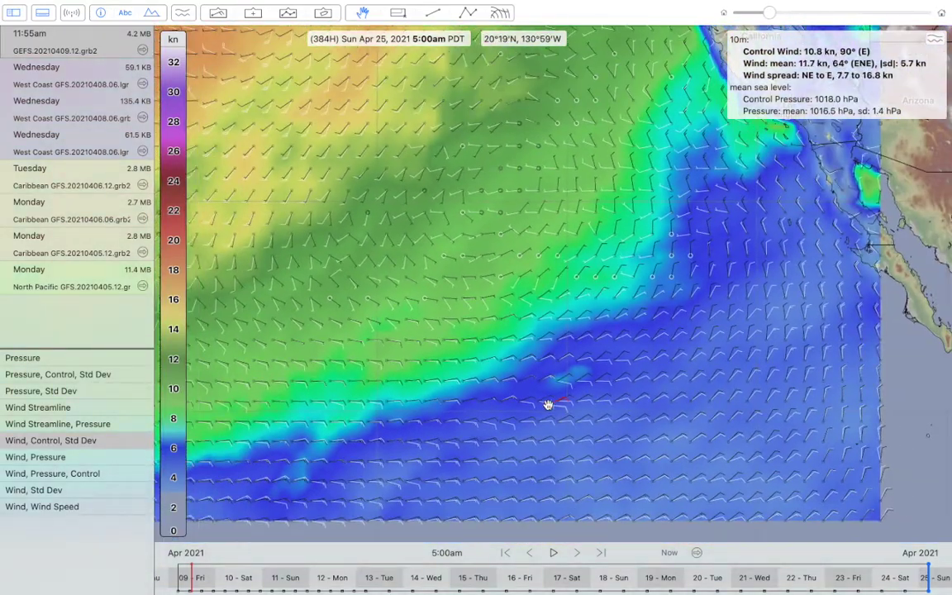
{"action": "scroll", "coordinate": [547, 405], "scroll_direction": "down", "scroll_amount": 2}
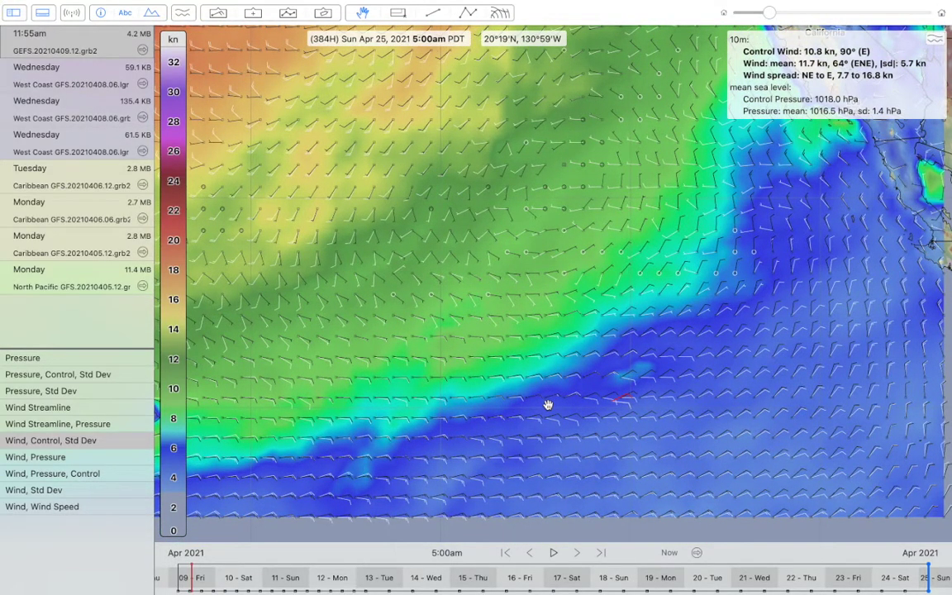
{"action": "scroll", "coordinate": [548, 405], "scroll_direction": "down", "scroll_amount": 1}
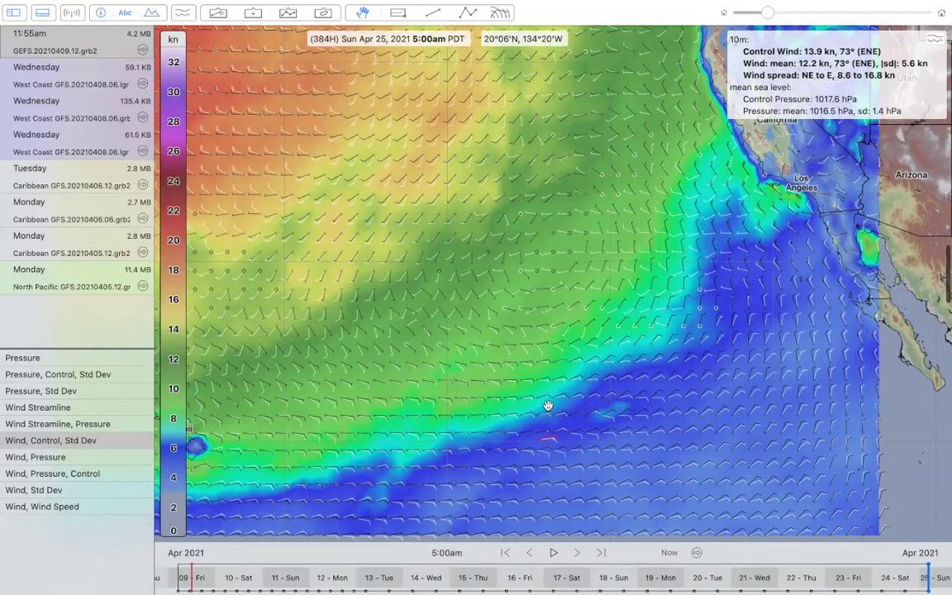
{"action": "scroll", "coordinate": [548, 405], "scroll_direction": "up", "scroll_amount": 1}
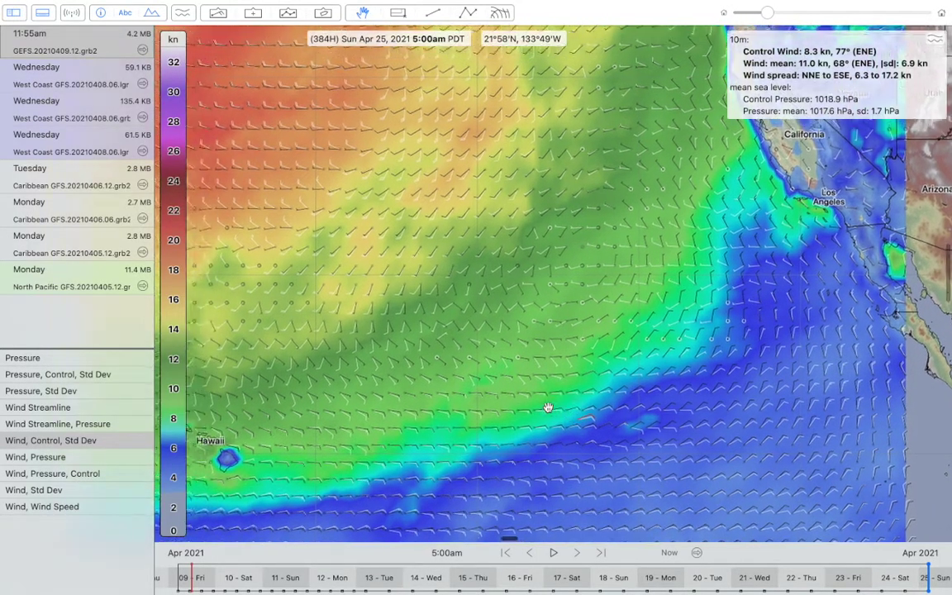
{"action": "scroll", "coordinate": [548, 407], "scroll_direction": "up", "scroll_amount": 2}
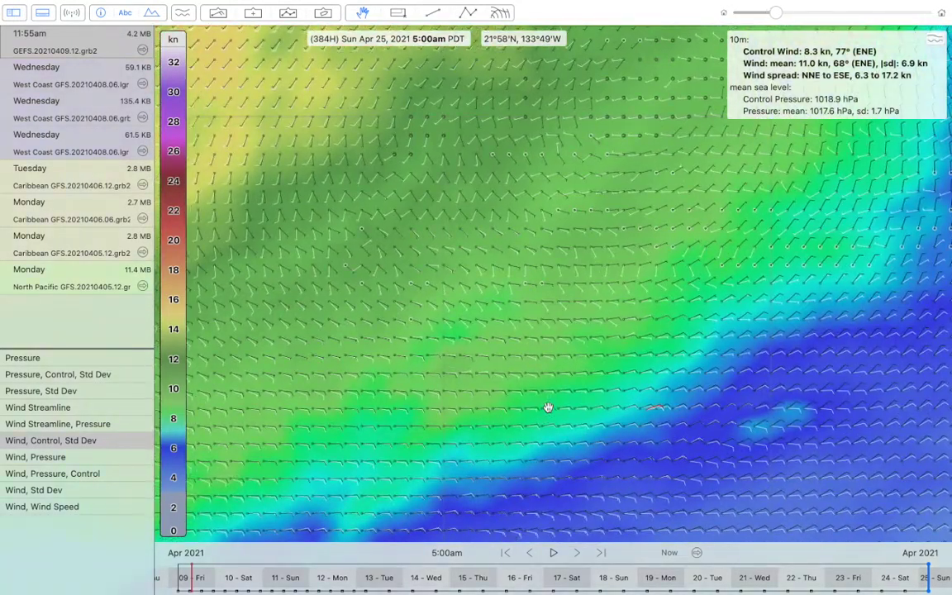
{"action": "scroll", "coordinate": [548, 407], "scroll_direction": "down", "scroll_amount": 1}
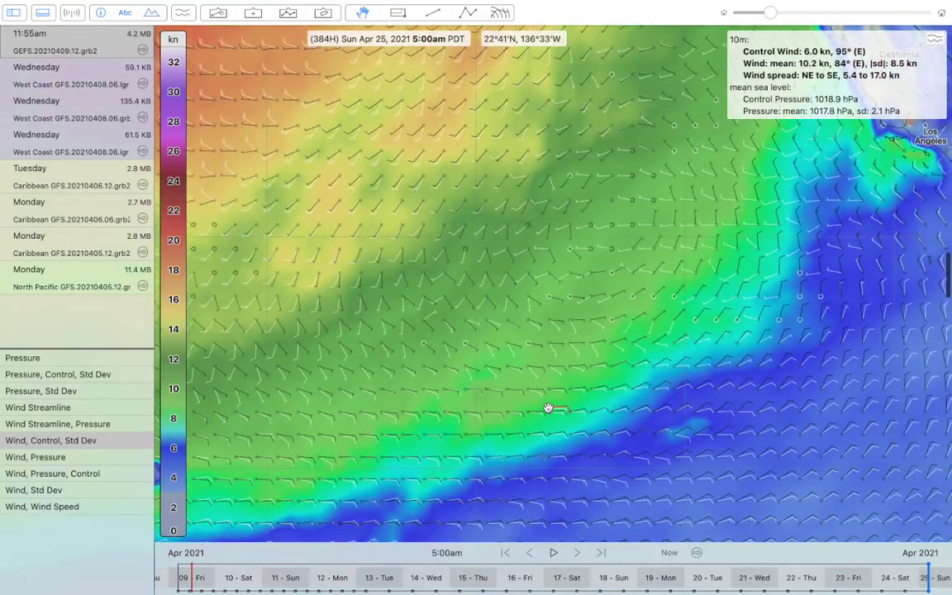
{"action": "scroll", "coordinate": [547, 407], "scroll_direction": "down", "scroll_amount": 1}
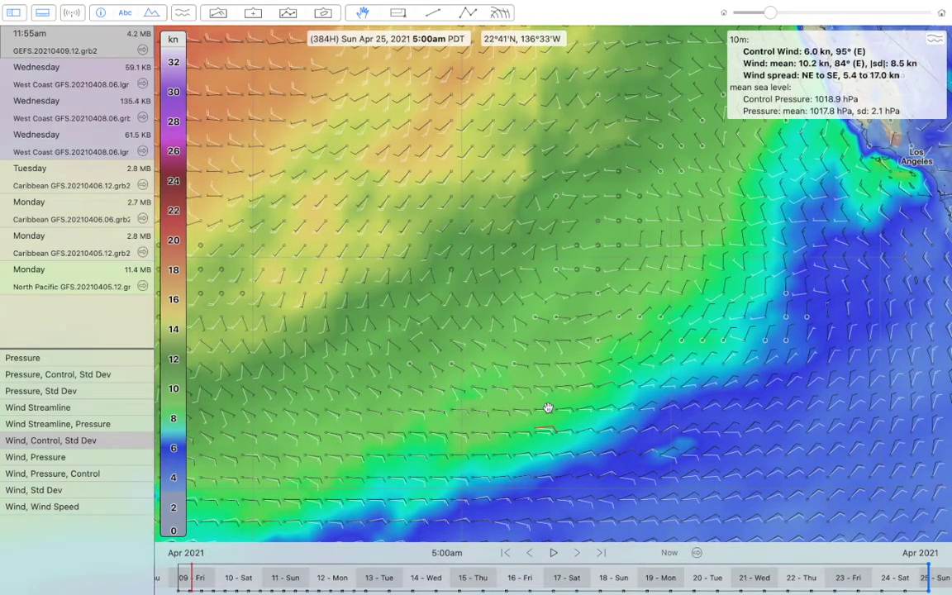
{"action": "scroll", "coordinate": [548, 408], "scroll_direction": "down", "scroll_amount": 1}
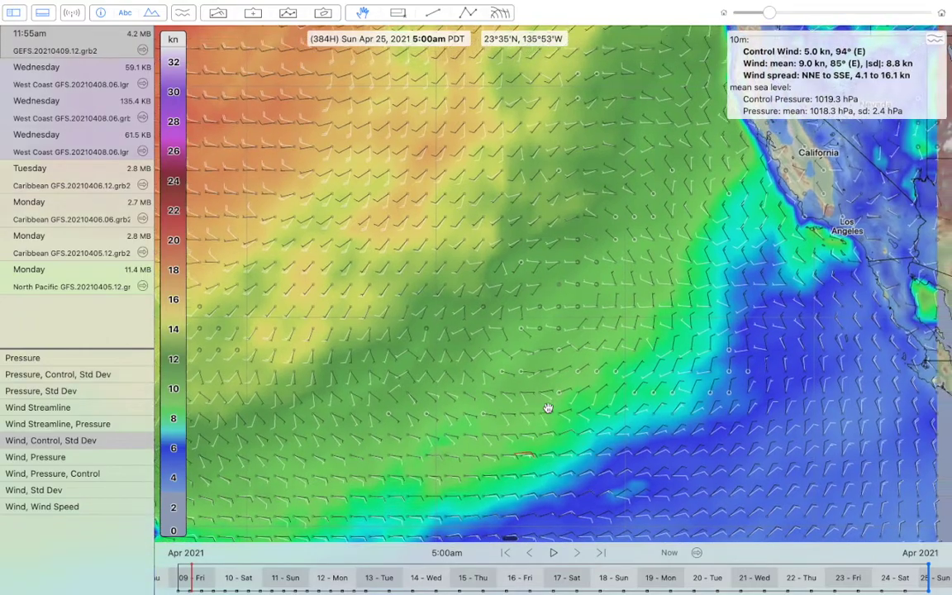
{"action": "scroll", "coordinate": [548, 408], "scroll_direction": "down", "scroll_amount": 2}
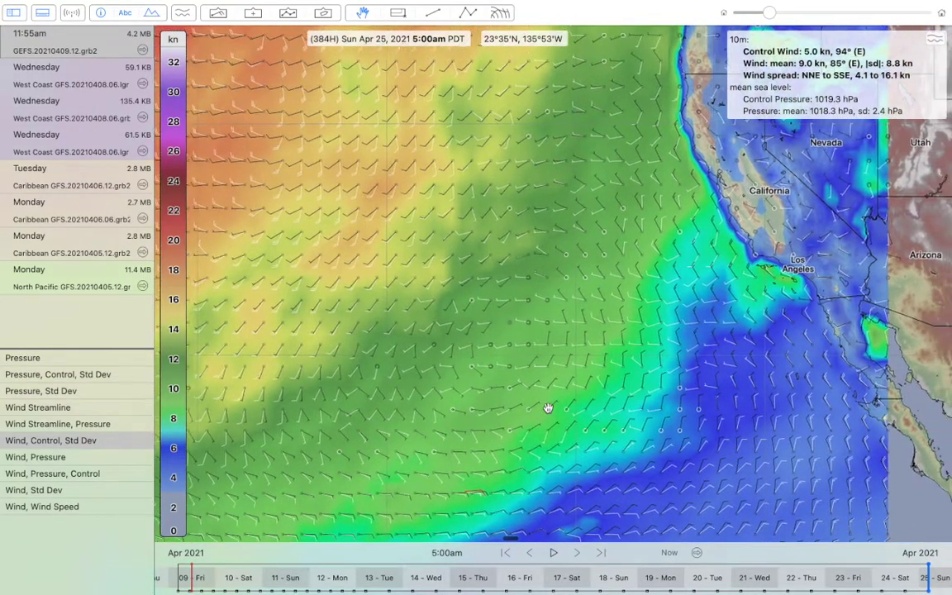
{"action": "scroll", "coordinate": [548, 408], "scroll_direction": "up", "scroll_amount": 2}
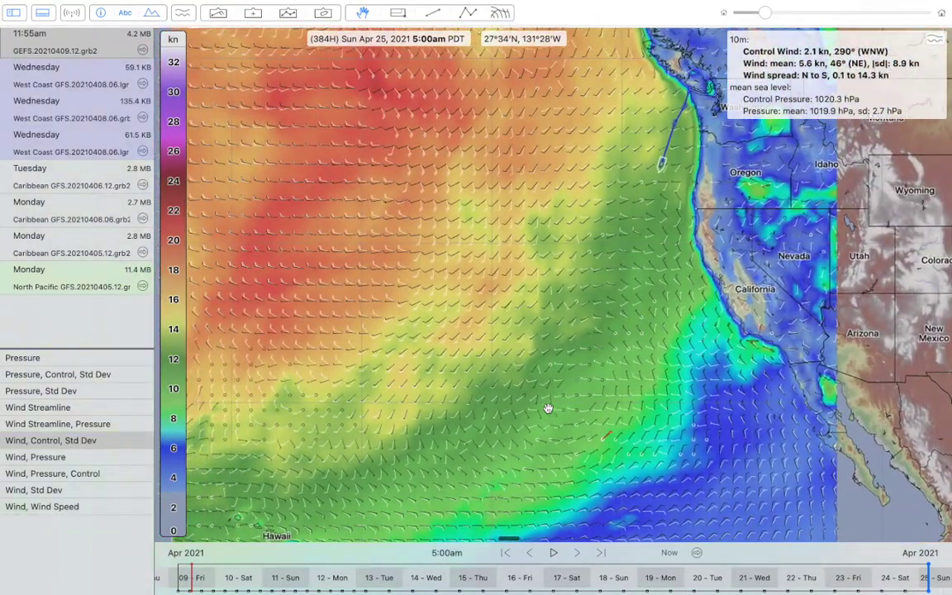
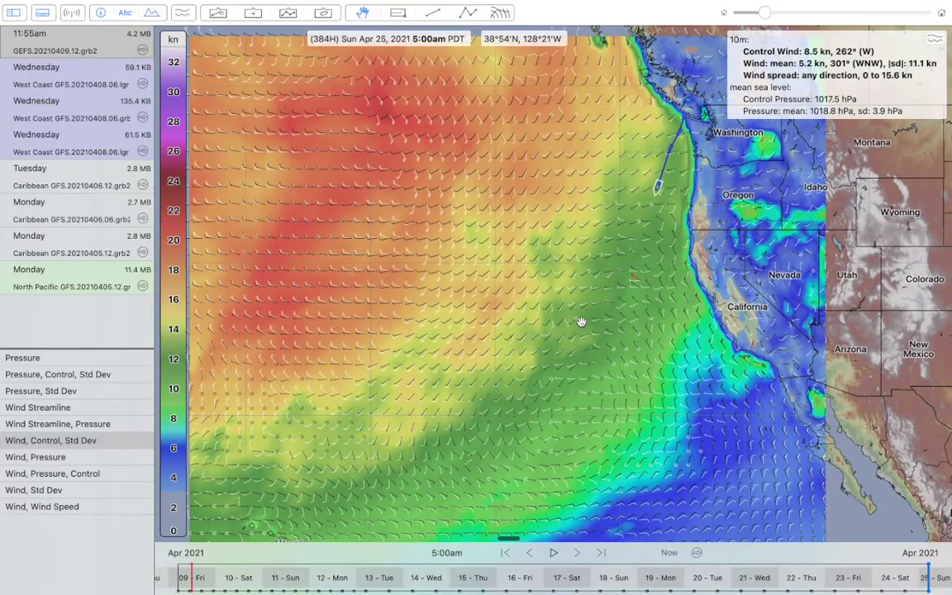
Open the 11:55am GEFS request for editing and change its model to GFS Ensemble with all surface wind members.
{"action": "left_click", "coordinate": [71, 13]}
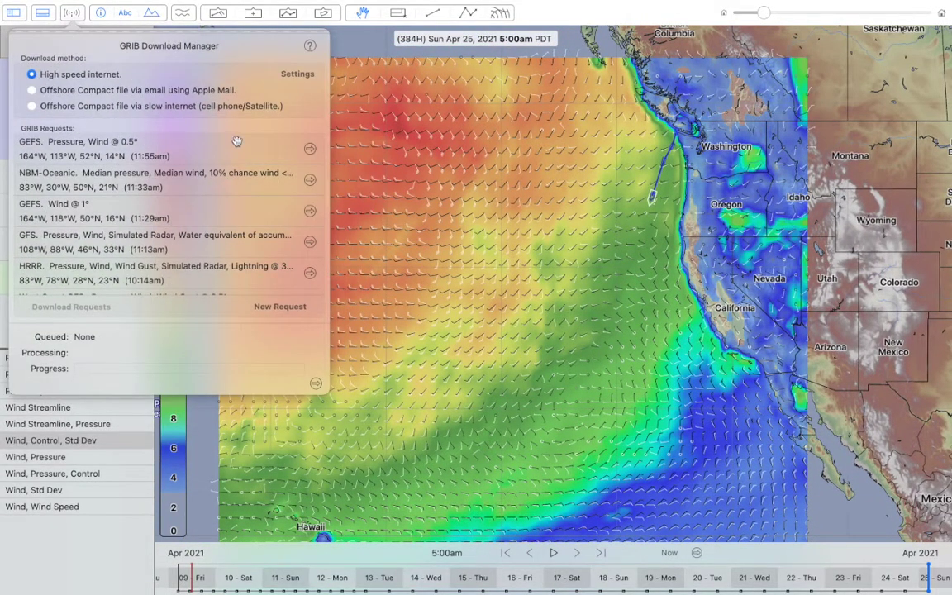
{"action": "left_click", "coordinate": [309, 148]}
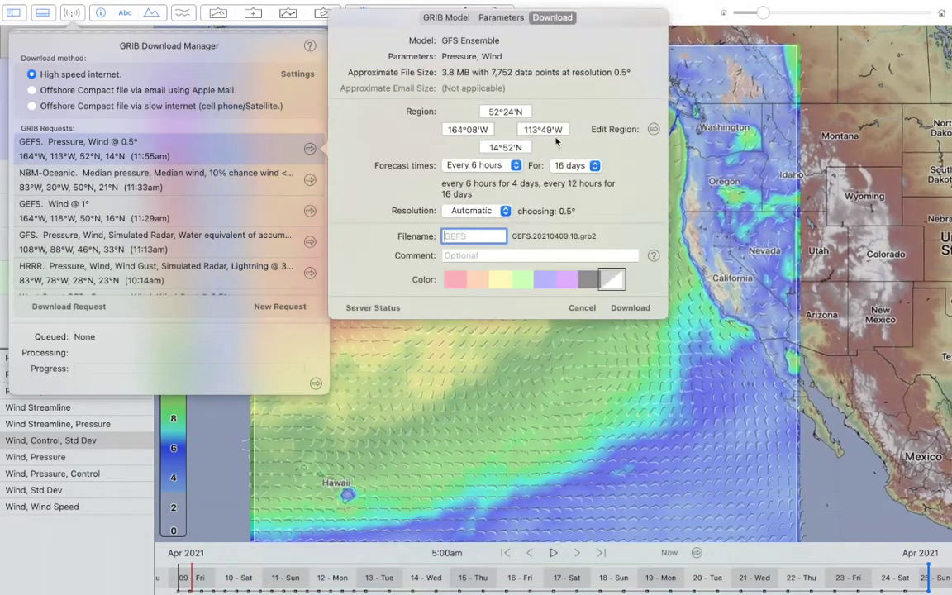
{"action": "left_click", "coordinate": [445, 18]}
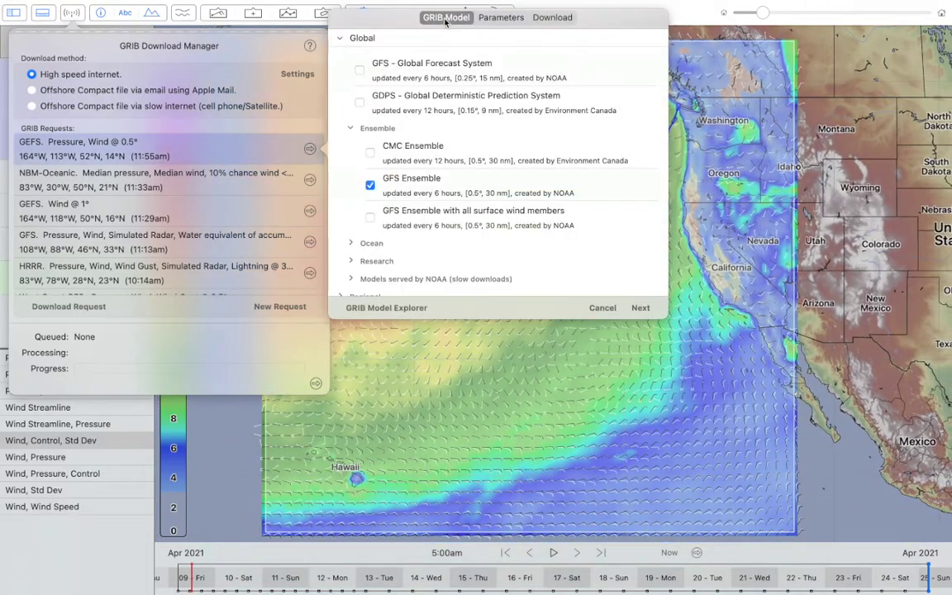
{"action": "left_click", "coordinate": [370, 217]}
Add the winds of all ensemble members to the request parameters and set the forecast length to 16 days.
{"action": "left_click", "coordinate": [502, 18]}
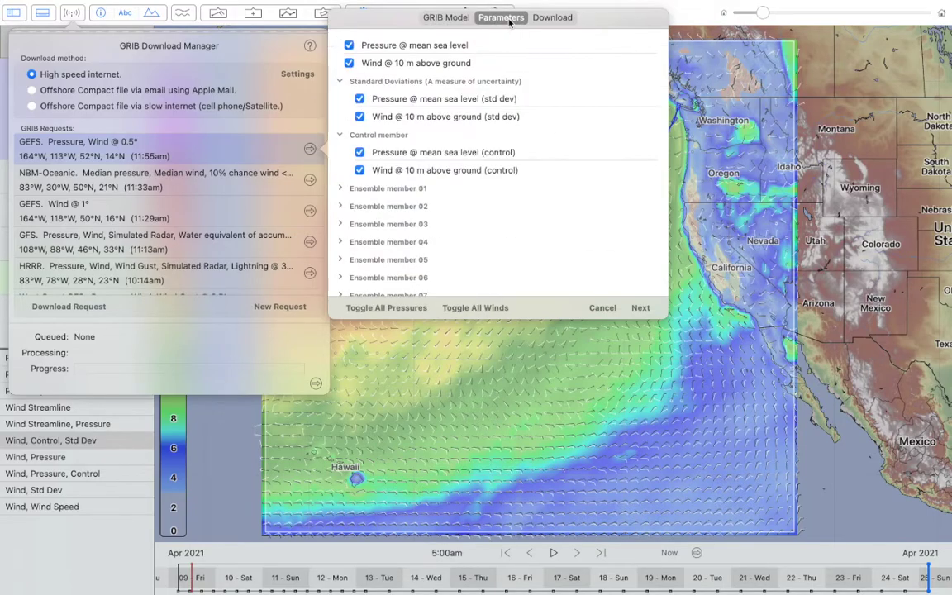
{"action": "left_click", "coordinate": [477, 308]}
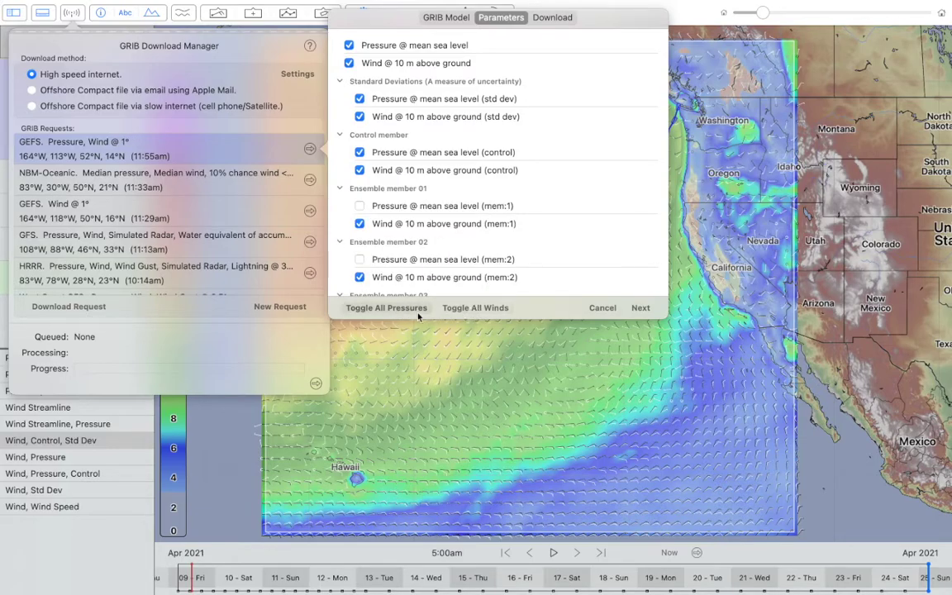
{"action": "left_click", "coordinate": [640, 307]}
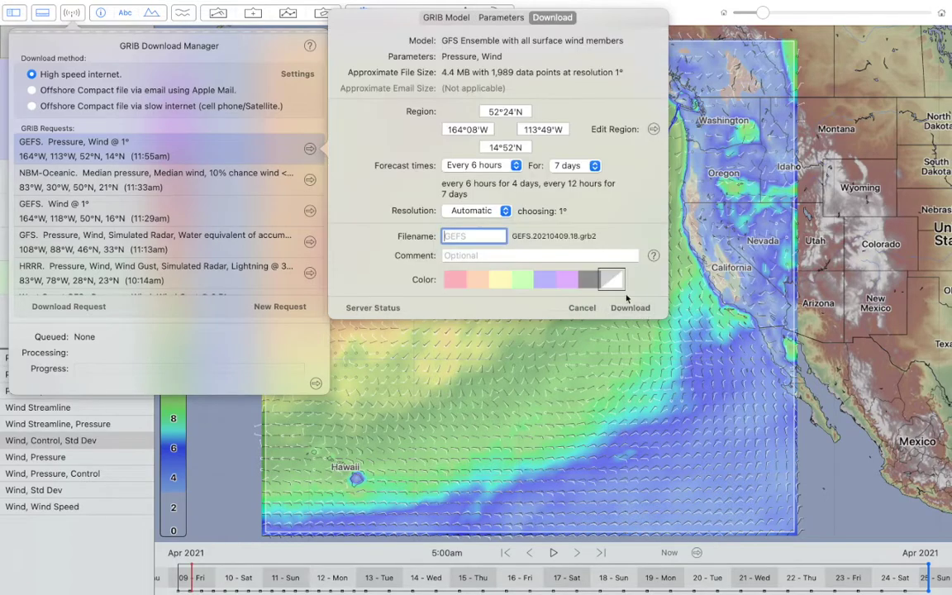
{"action": "left_click", "coordinate": [568, 165]}
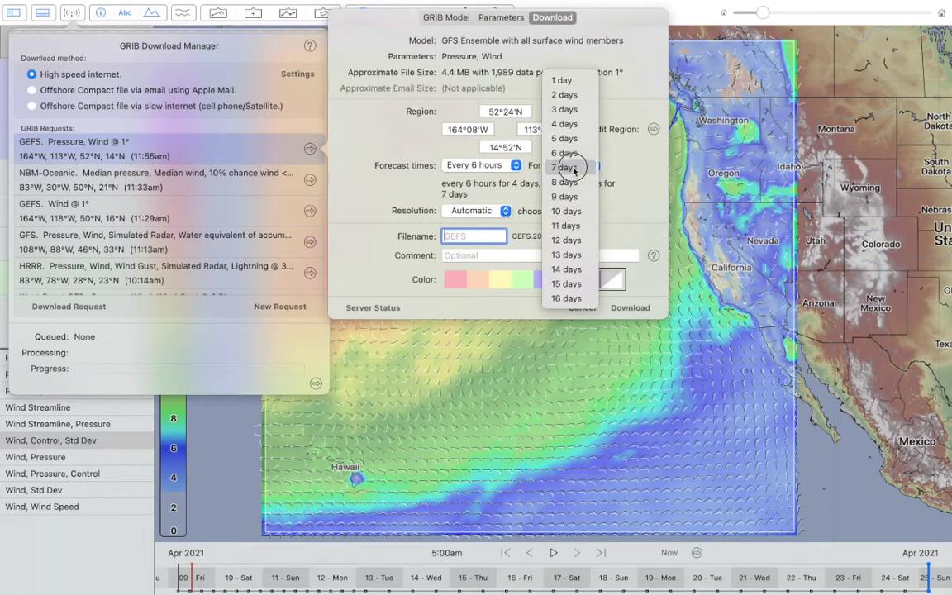
{"action": "left_click", "coordinate": [566, 298]}
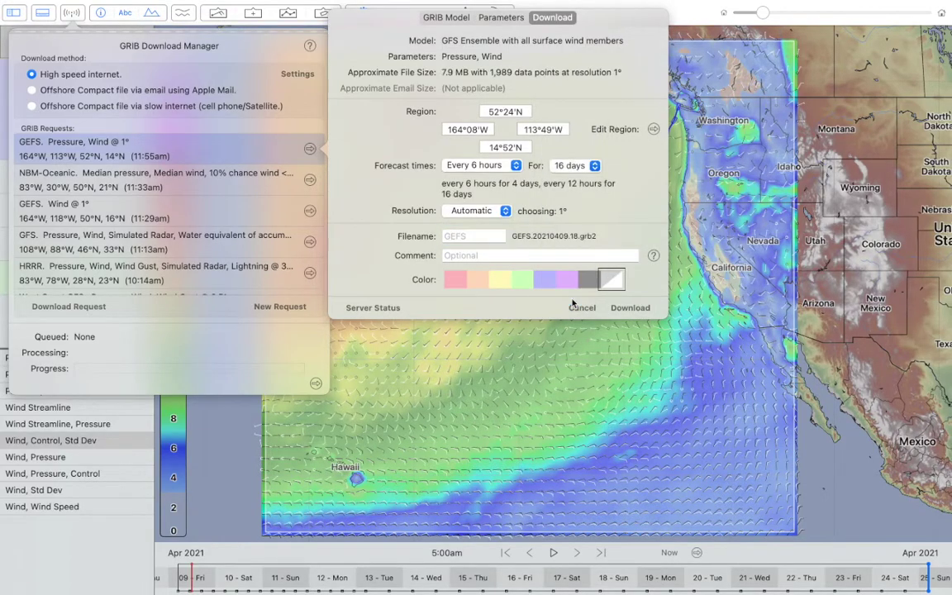
Download the 16-day GFS Ensemble request with all surface wind members and display its Full Ensemble Wind on the map.
{"action": "left_click", "coordinate": [630, 307]}
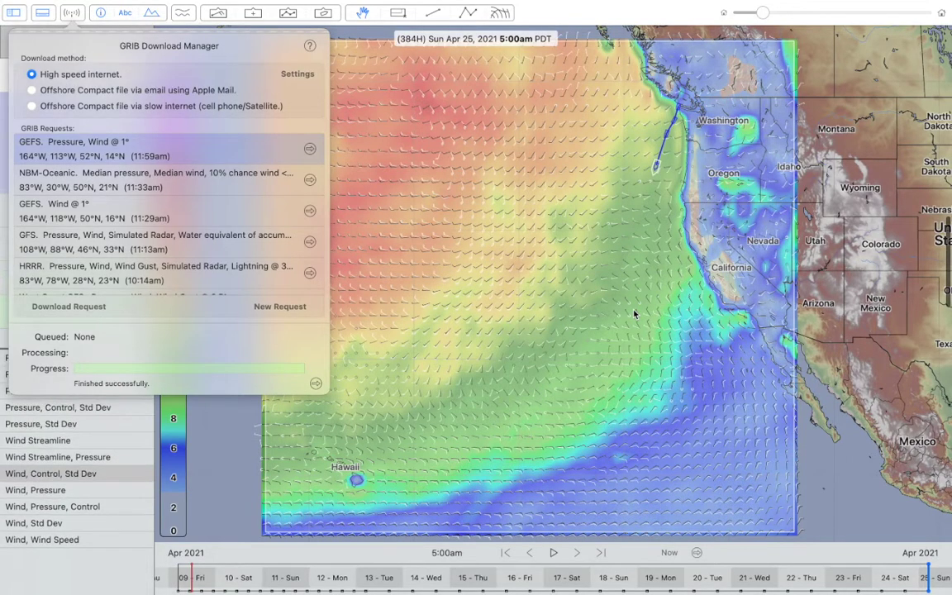
{"action": "left_click", "coordinate": [635, 314]}
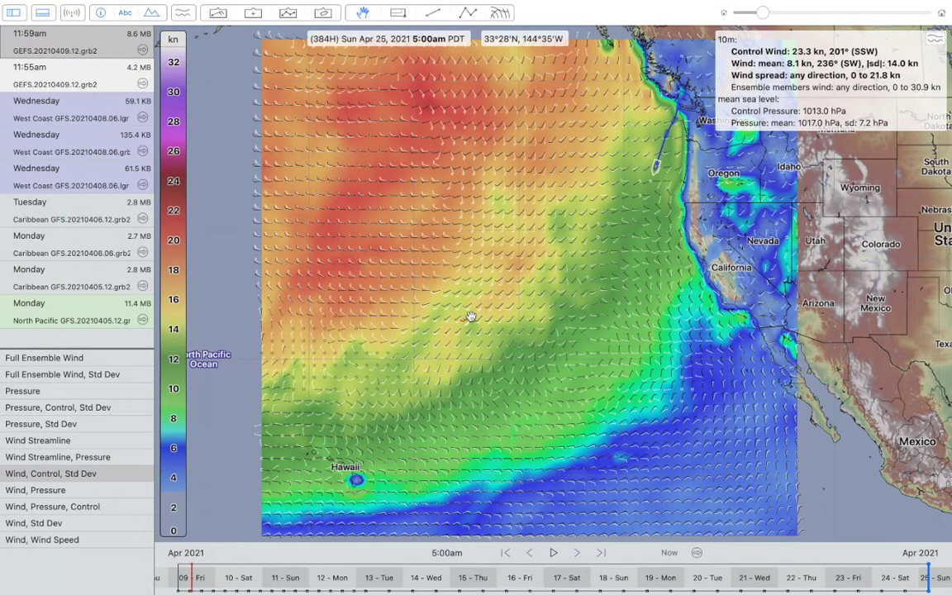
{"action": "left_click", "coordinate": [47, 364]}
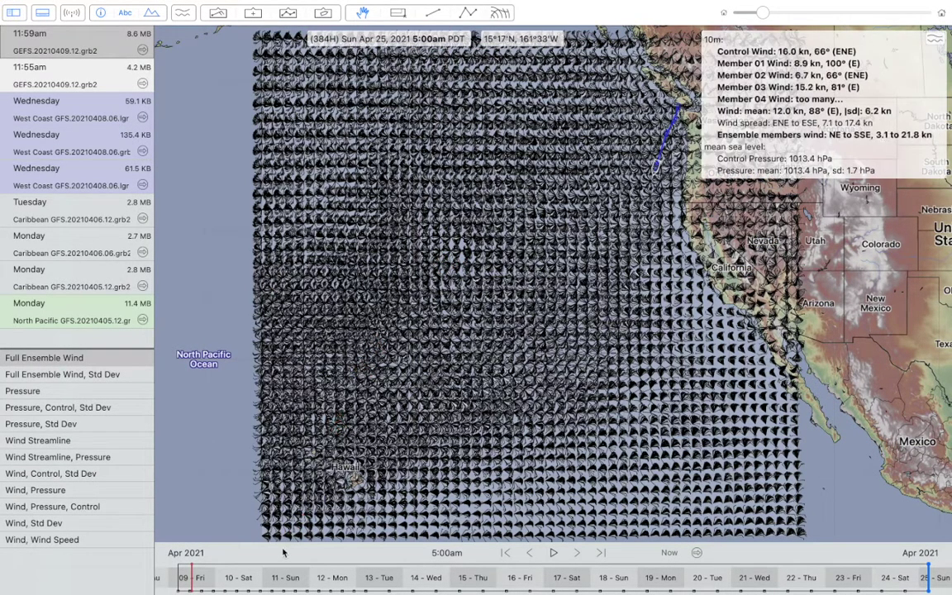
Move the forecast time back to Friday, April 9, 9:21am and inspect the ensemble member winds over the ocean and near the coast.
{"action": "left_click", "coordinate": [225, 580]}
{"action": "left_click", "coordinate": [181, 579]}
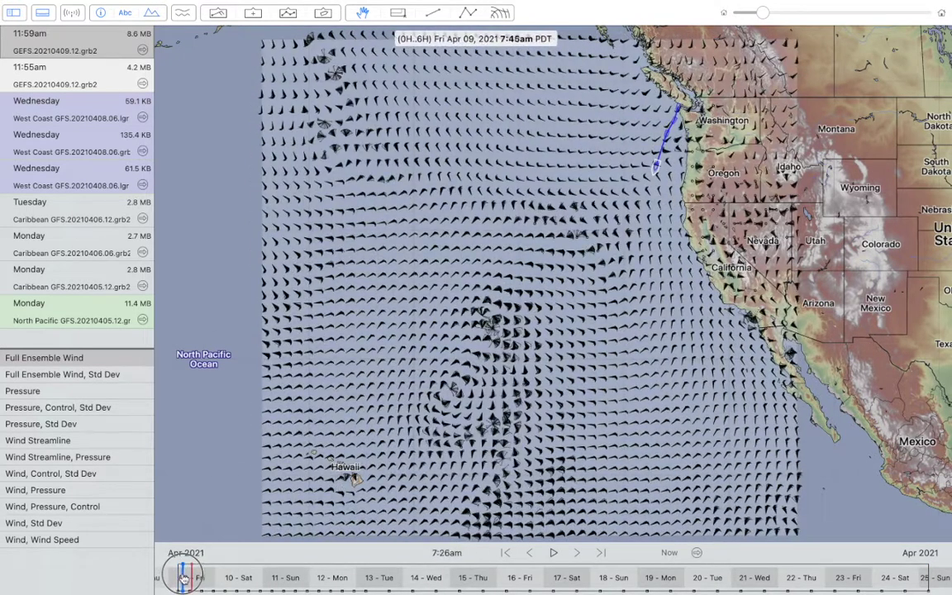
{"action": "left_click_drag", "start_coordinate": [184, 578], "coordinate": [183, 578]}
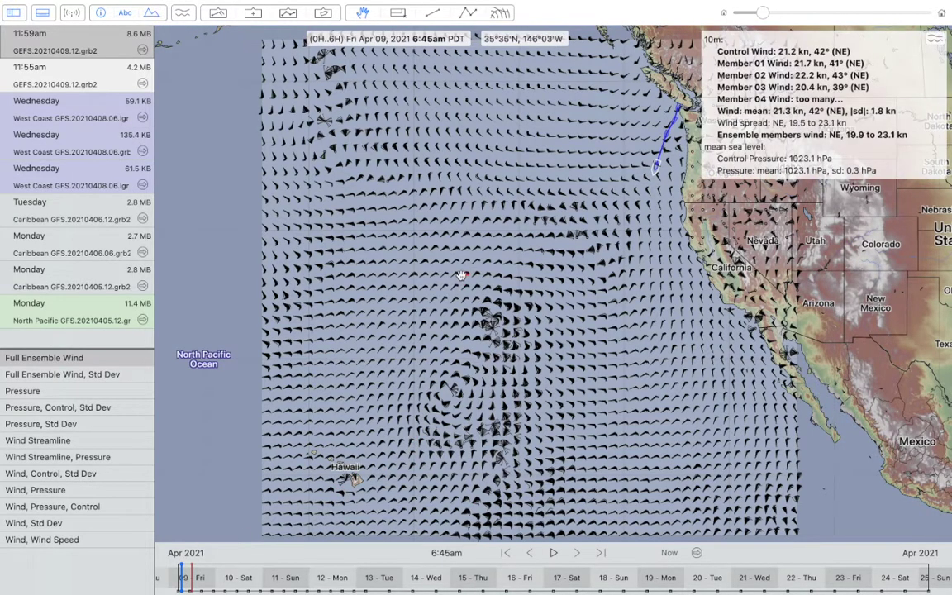
{"action": "left_click_drag", "start_coordinate": [215, 579], "coordinate": [189, 581]}
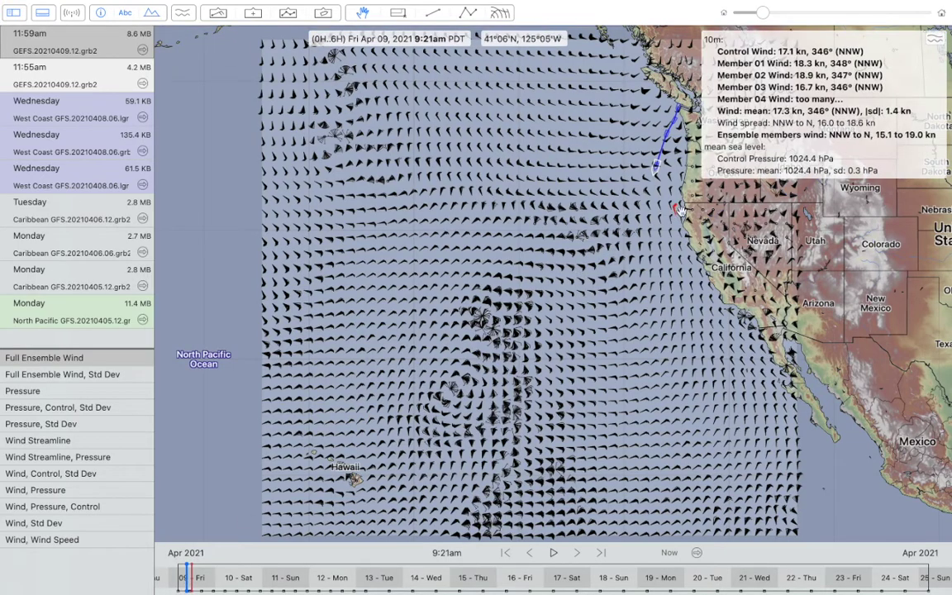
Examine the ensemble member winds off the northern California coast with the forecast time set to Friday, April 9, 7:13am.
{"action": "scroll", "coordinate": [672, 189], "scroll_direction": "up", "scroll_amount": 2}
{"action": "scroll", "coordinate": [671, 190], "scroll_direction": "up", "scroll_amount": 3}
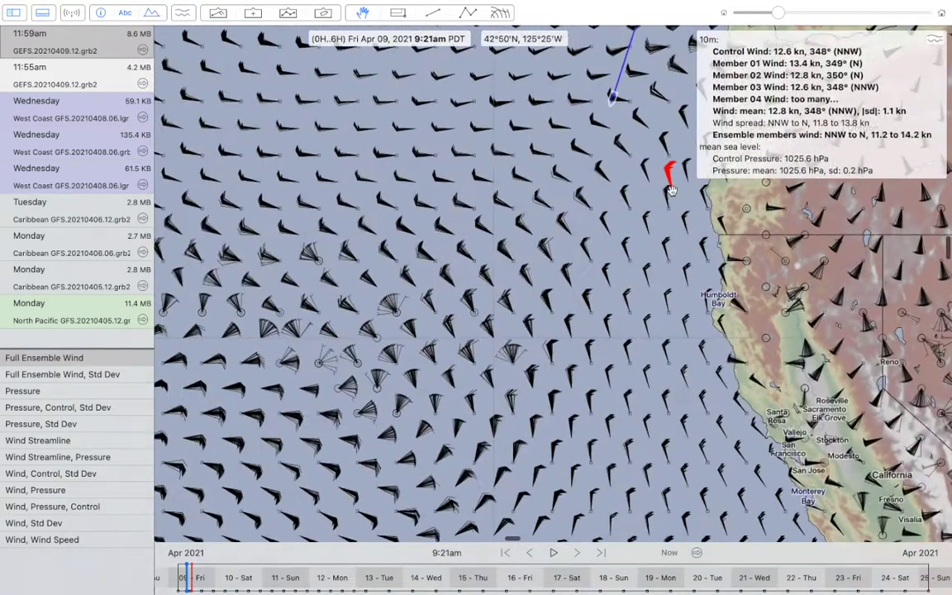
{"action": "scroll", "coordinate": [672, 189], "scroll_direction": "up", "scroll_amount": 2}
{"action": "scroll", "coordinate": [672, 189], "scroll_direction": "down", "scroll_amount": 3}
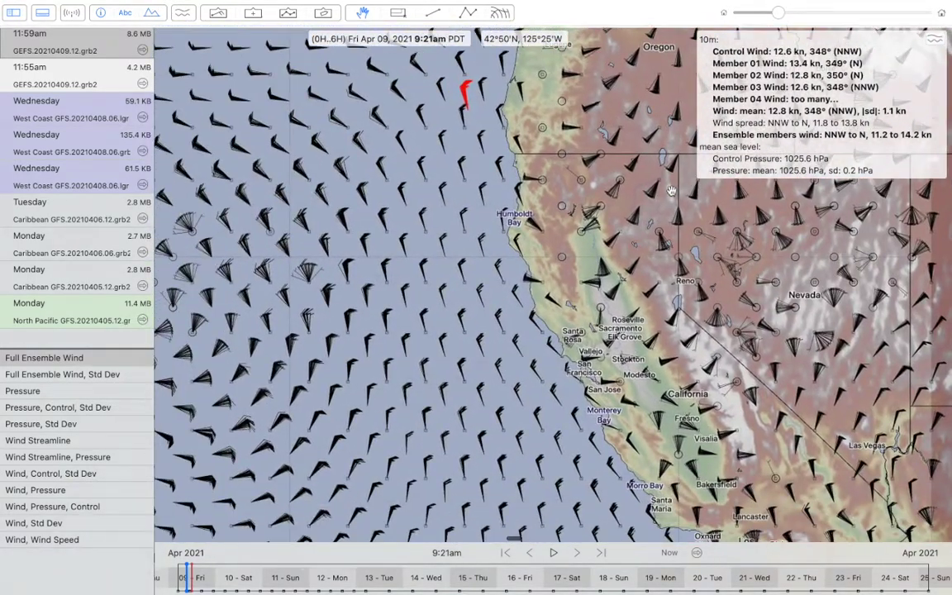
{"action": "left_click_drag", "start_coordinate": [186, 583], "coordinate": [182, 583]}
{"action": "mouse_move", "coordinate": [493, 309]}
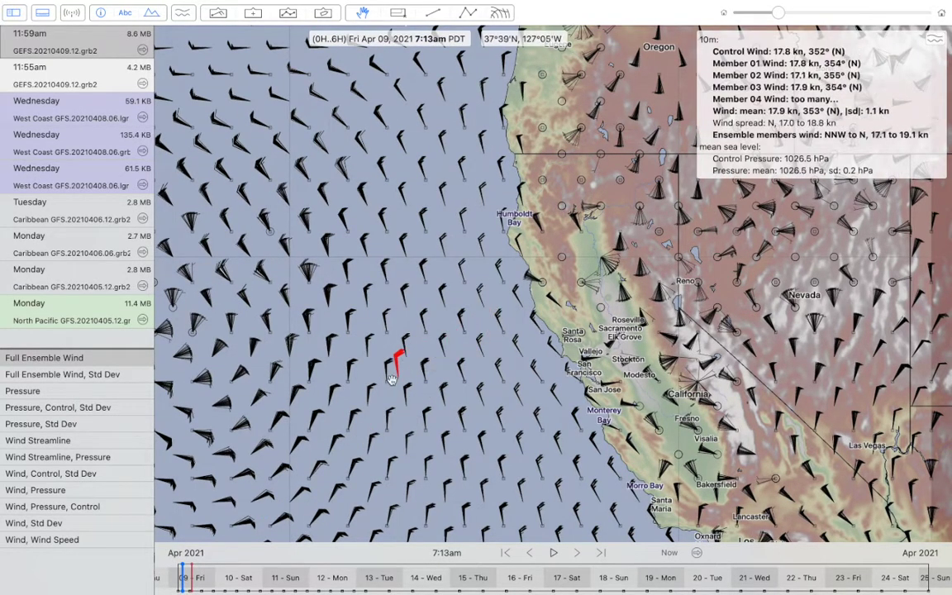
Advance the forecast time to Sunday, April 11, 10:10am and inspect the ensemble member winds near 31°N, 148°W.
{"action": "scroll", "coordinate": [468, 260], "scroll_direction": "down", "scroll_amount": 5}
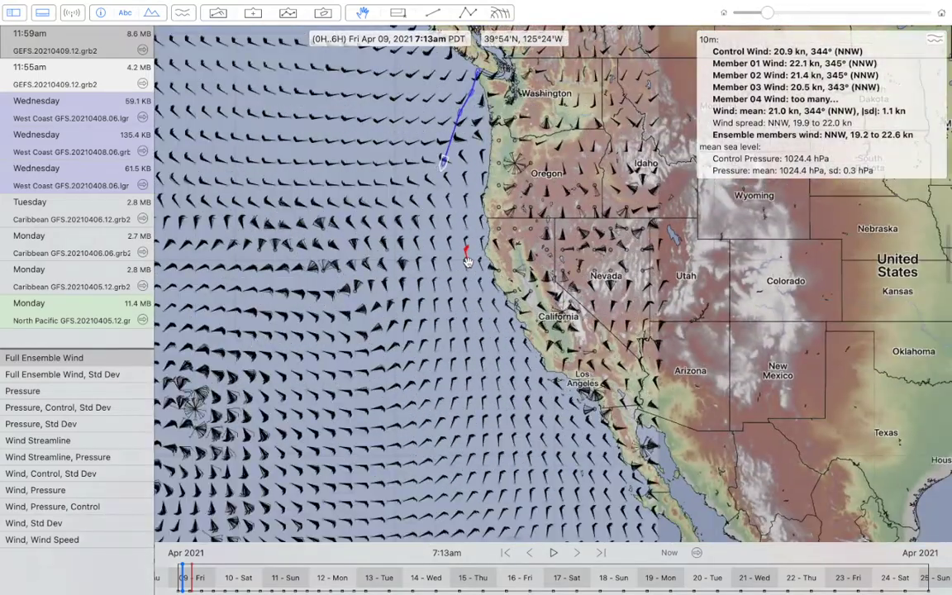
{"action": "scroll", "coordinate": [372, 371], "scroll_direction": "left", "scroll_amount": 5}
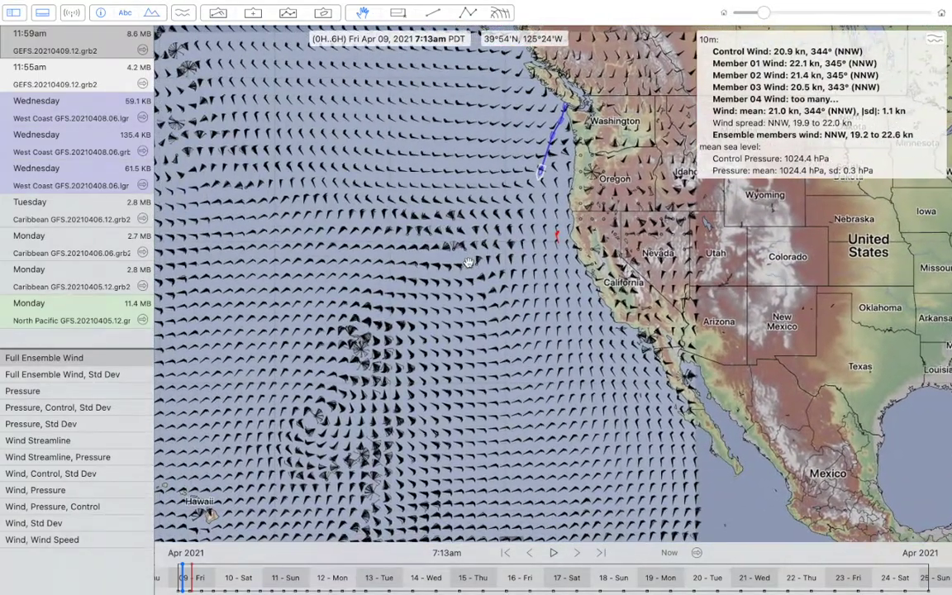
{"action": "left_click_drag", "start_coordinate": [221, 580], "coordinate": [283, 585]}
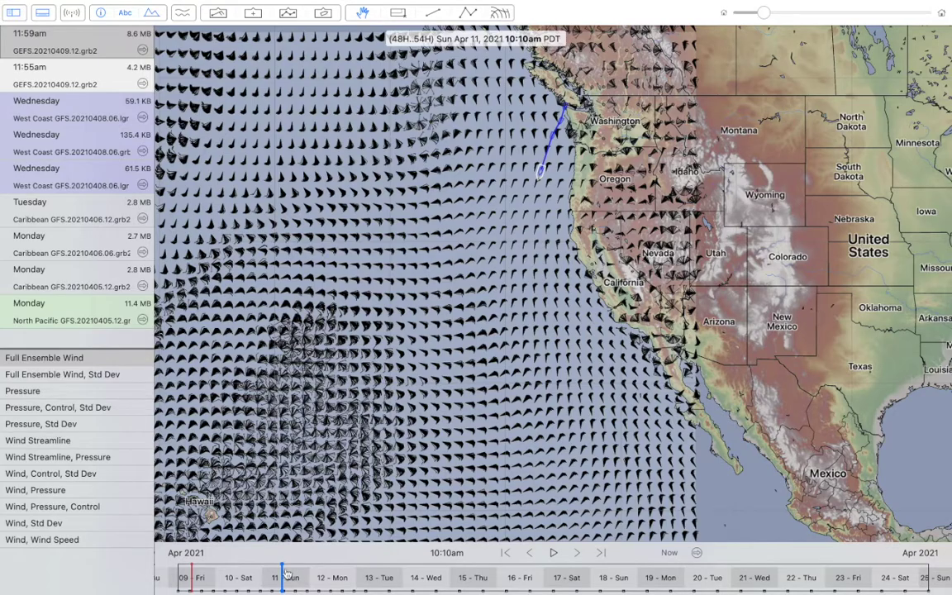
{"action": "mouse_move", "coordinate": [304, 461]}
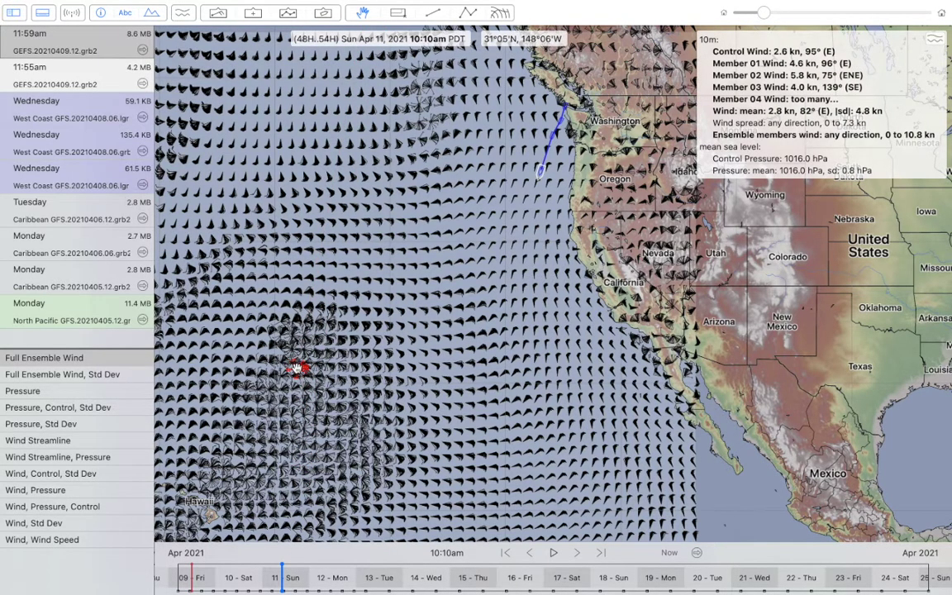
{"action": "scroll", "coordinate": [296, 366], "scroll_direction": "up", "scroll_amount": 10}
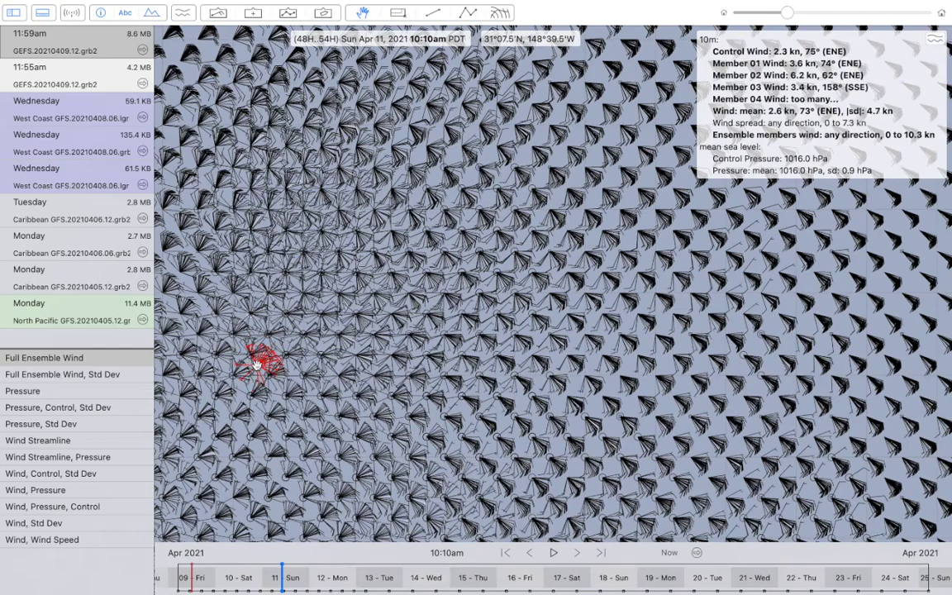
Compare the ensemble member winds near 34°N, 137°W with those in the trade winds near 16°N, 126°W.
{"action": "scroll", "coordinate": [256, 364], "scroll_direction": "up", "scroll_amount": 5}
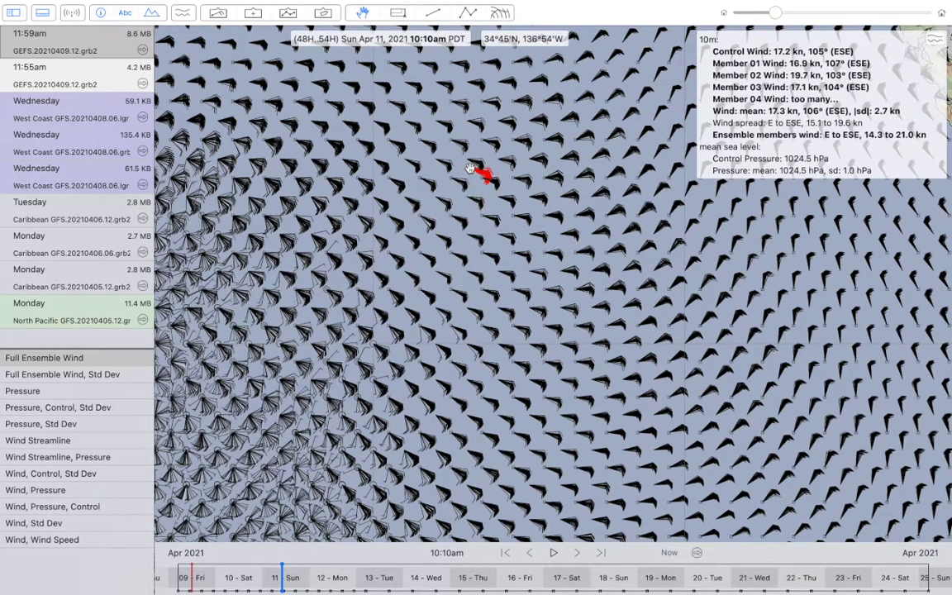
{"action": "scroll", "coordinate": [464, 171], "scroll_direction": "down", "scroll_amount": 3}
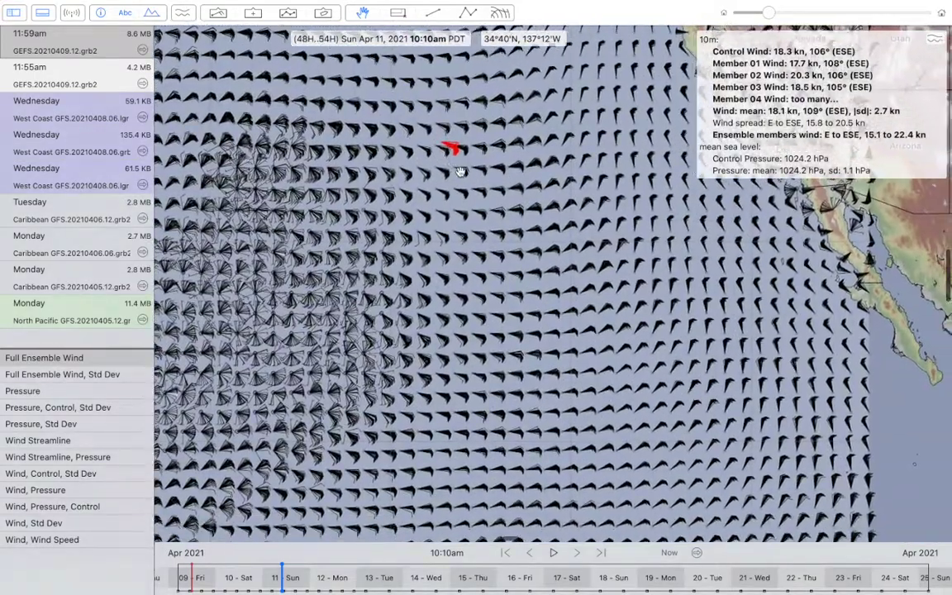
{"action": "left_click_drag", "start_coordinate": [460, 171], "coordinate": [425, 126]}
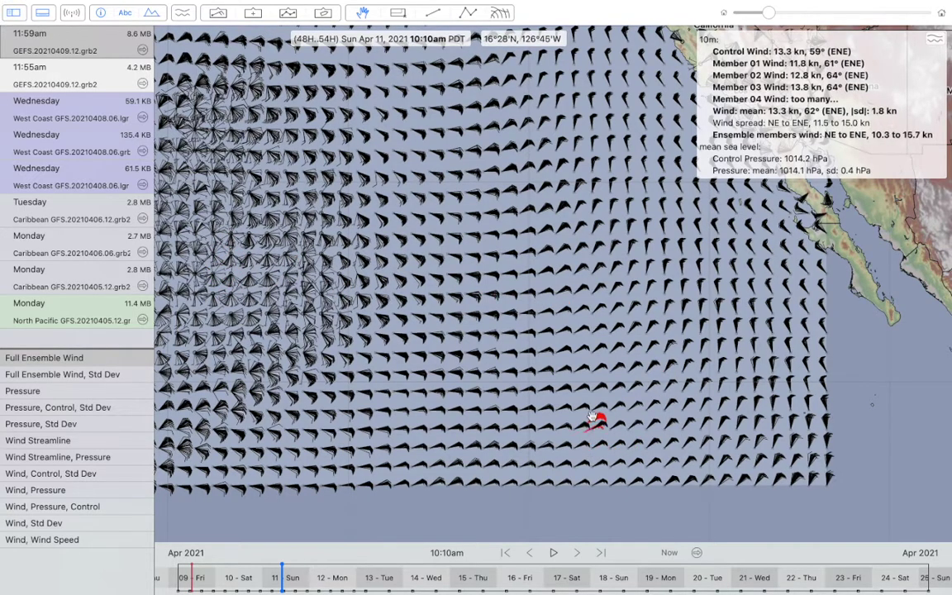
Step the forecast to Sunday, April 11, 11:00pm and view the ensemble winds over the whole region from Hawaii to the West Coast.
{"action": "key", "text": "Right"}
{"action": "key", "text": "Right"}
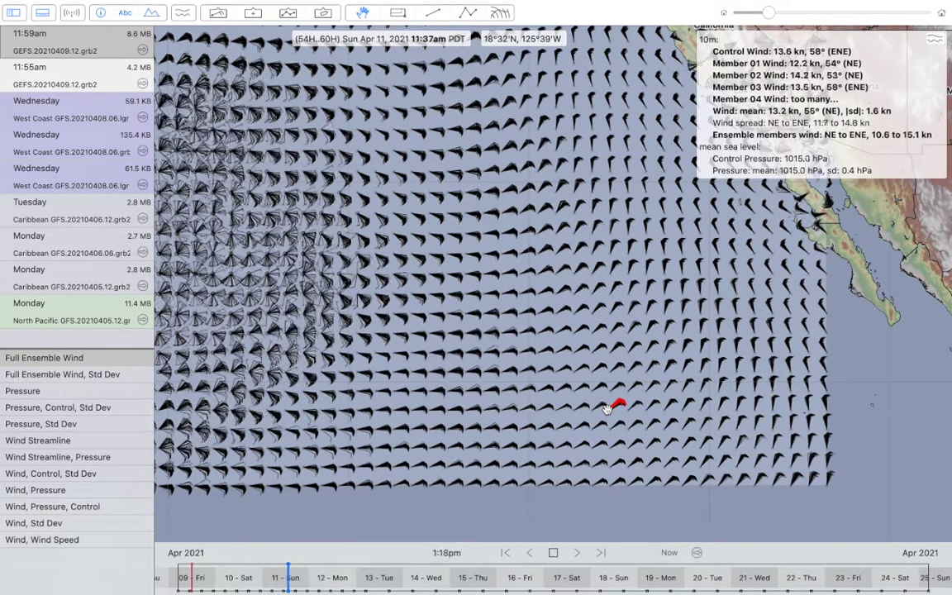
{"action": "scroll", "coordinate": [607, 406], "scroll_direction": "down", "scroll_amount": 5}
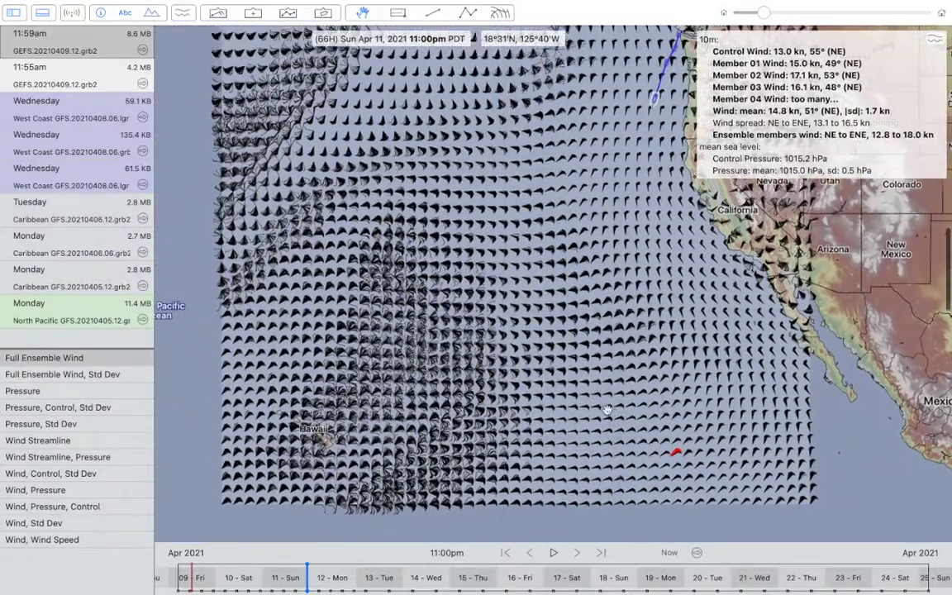
{"action": "scroll", "coordinate": [598, 420], "scroll_direction": "right", "scroll_amount": 3}
{"action": "scroll", "coordinate": [598, 420], "scroll_direction": "down", "scroll_amount": 1}
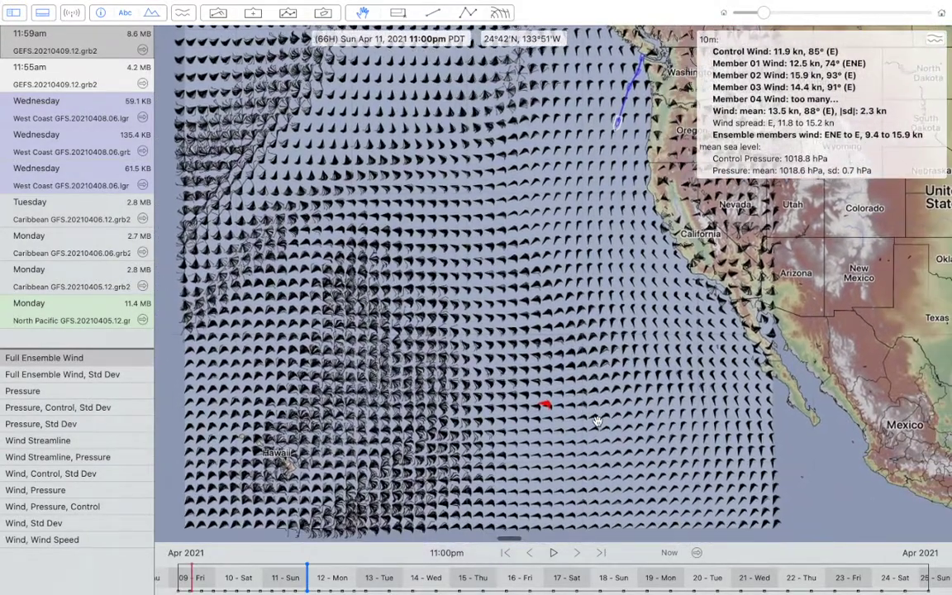
{"action": "scroll", "coordinate": [598, 421], "scroll_direction": "down", "scroll_amount": 3}
{"action": "scroll", "coordinate": [598, 421], "scroll_direction": "right", "scroll_amount": 2}
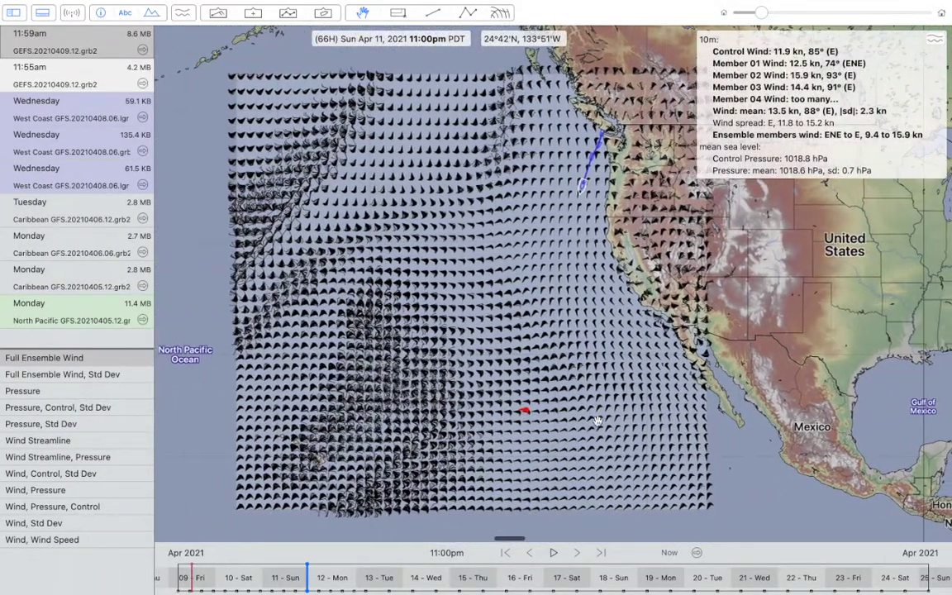
Step the forecast through Monday, April 12 to 11:00pm, checking how the ensemble winds spread across the region.
{"action": "key", "text": "Right"}
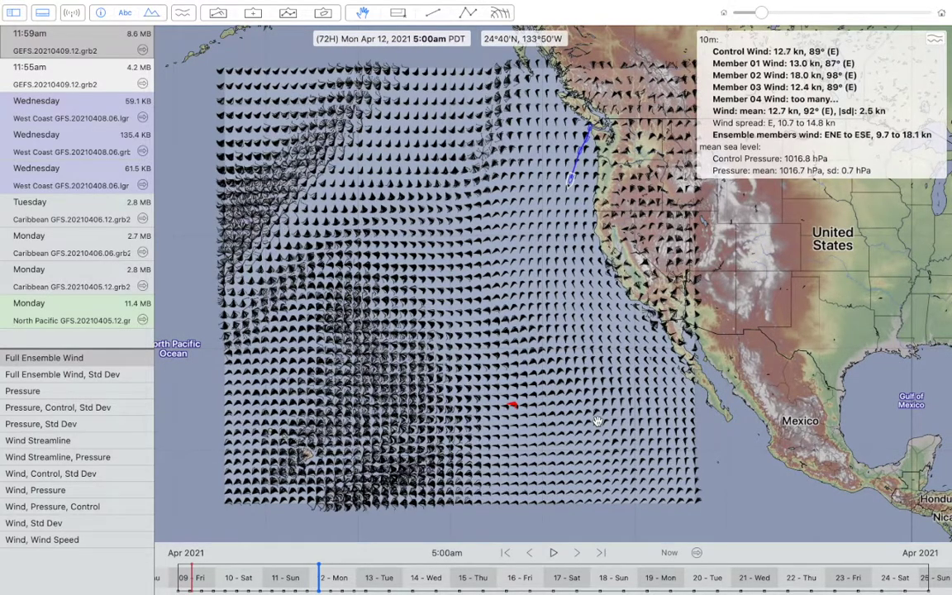
{"action": "key", "text": "Right"}
{"action": "key", "text": "Right"}
{"action": "key", "text": "Right"}
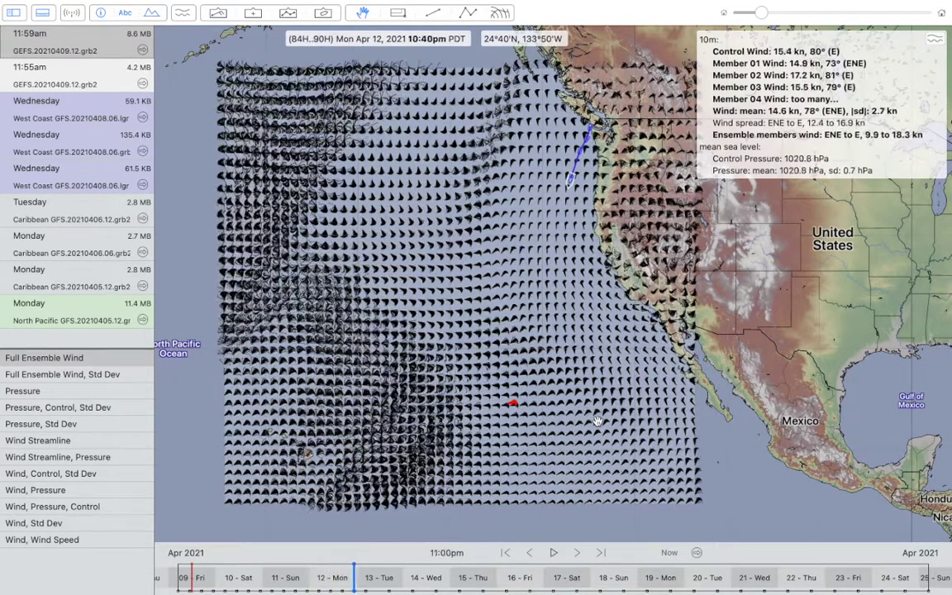
{"action": "key", "text": "Left"}
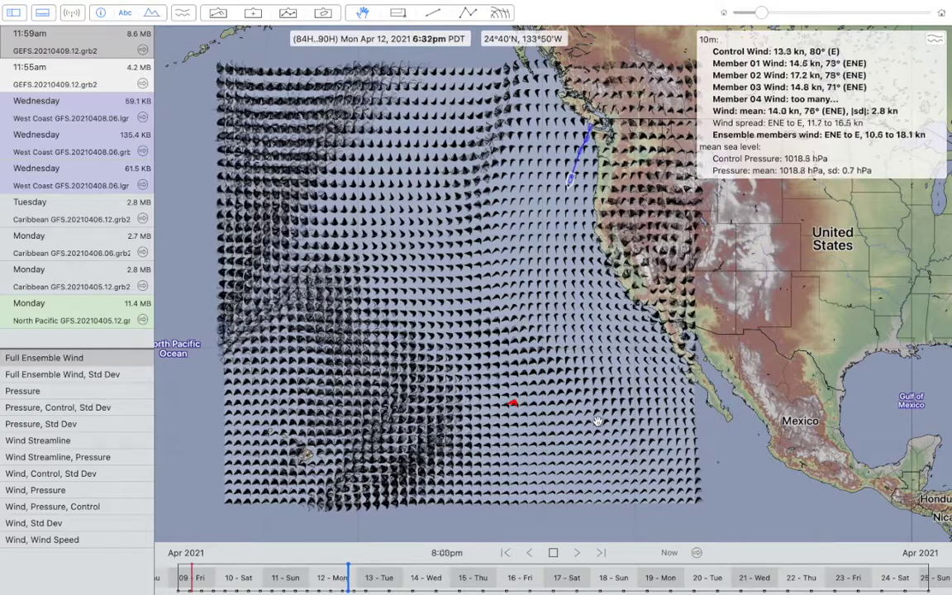
{"action": "key", "text": "Right"}
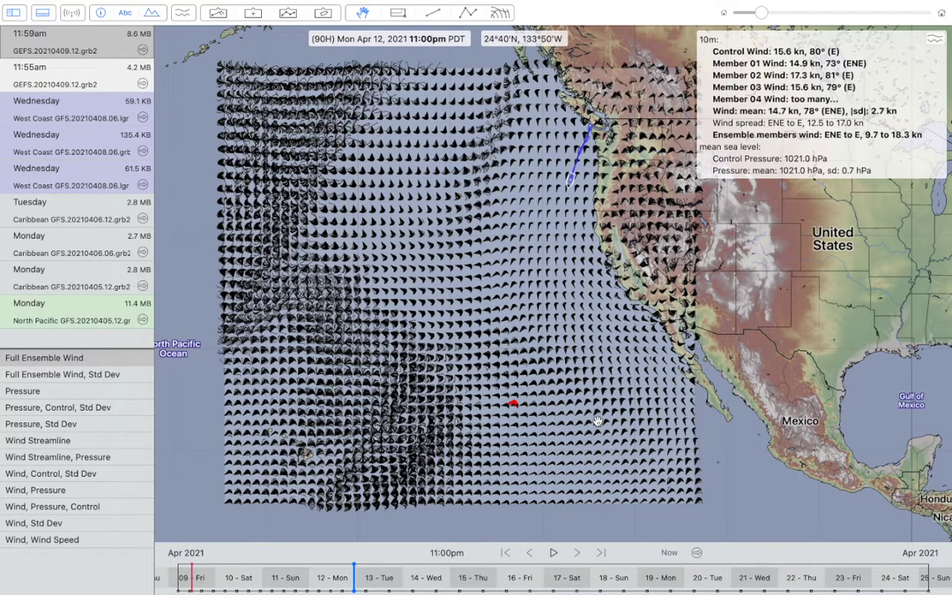
Advance the forecast to Wednesday, April 14, 5:00pm and examine the ensemble wind spread over the ocean.
{"action": "key", "text": "Right"}
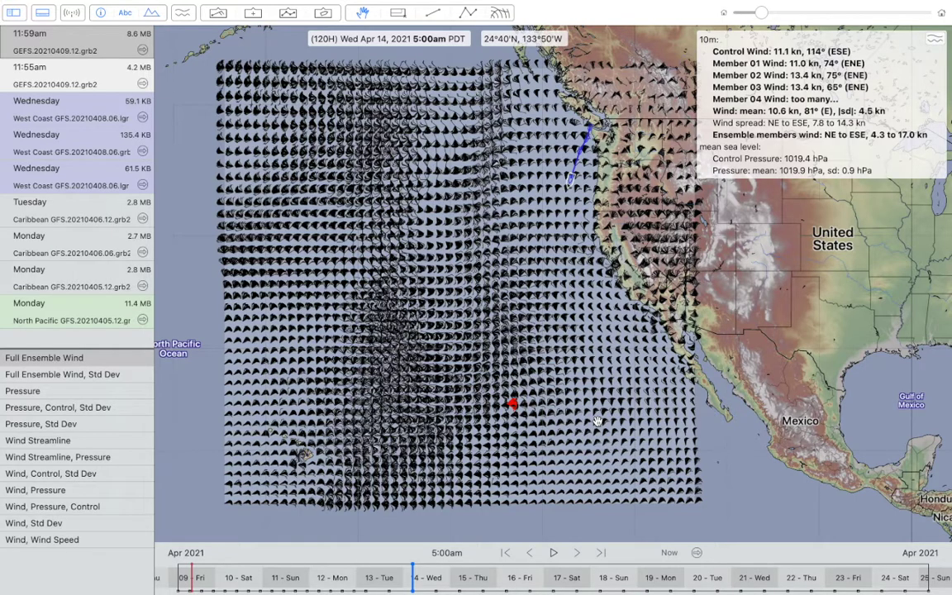
{"action": "key", "text": "space"}
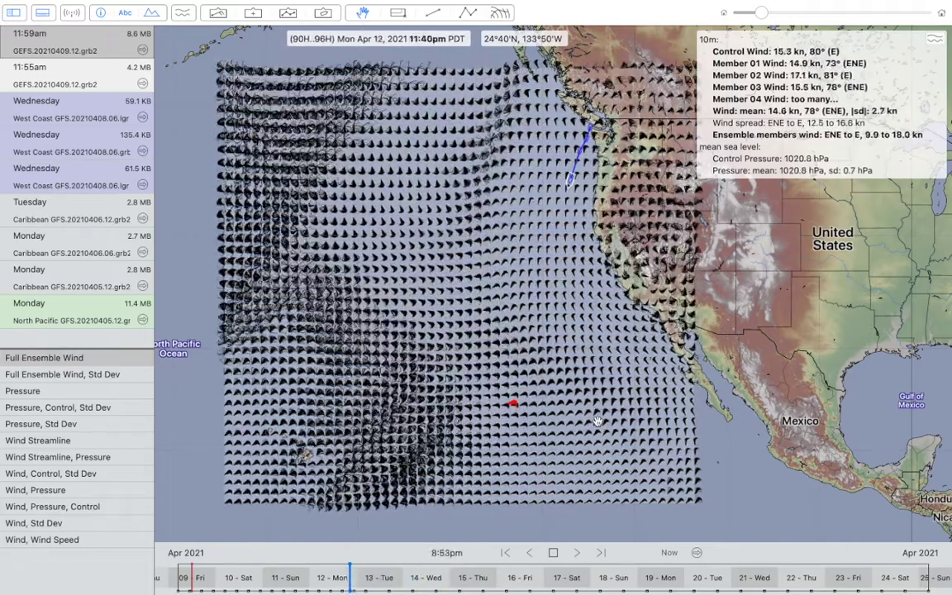
{"action": "key", "text": "space"}
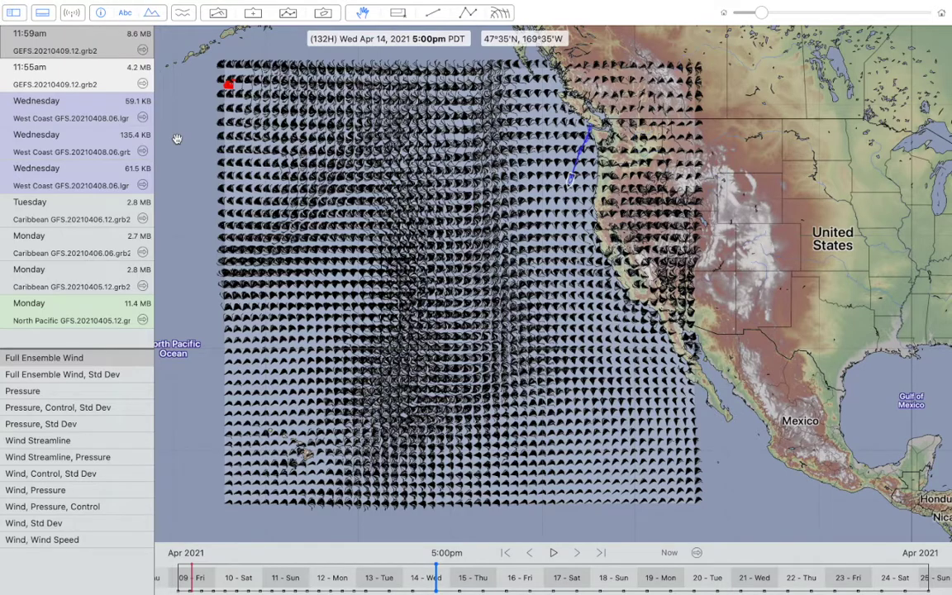
Open the 11:59am GEFS request for editing and change its model to the regional NBM Oceanic (National Blend of Models).
{"action": "left_click", "coordinate": [75, 14]}
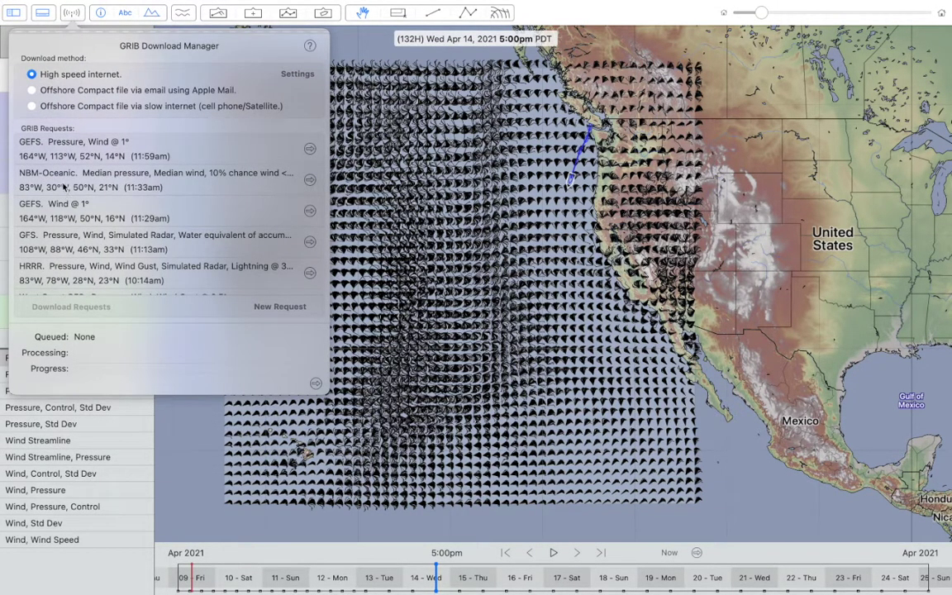
{"action": "left_click", "coordinate": [310, 149]}
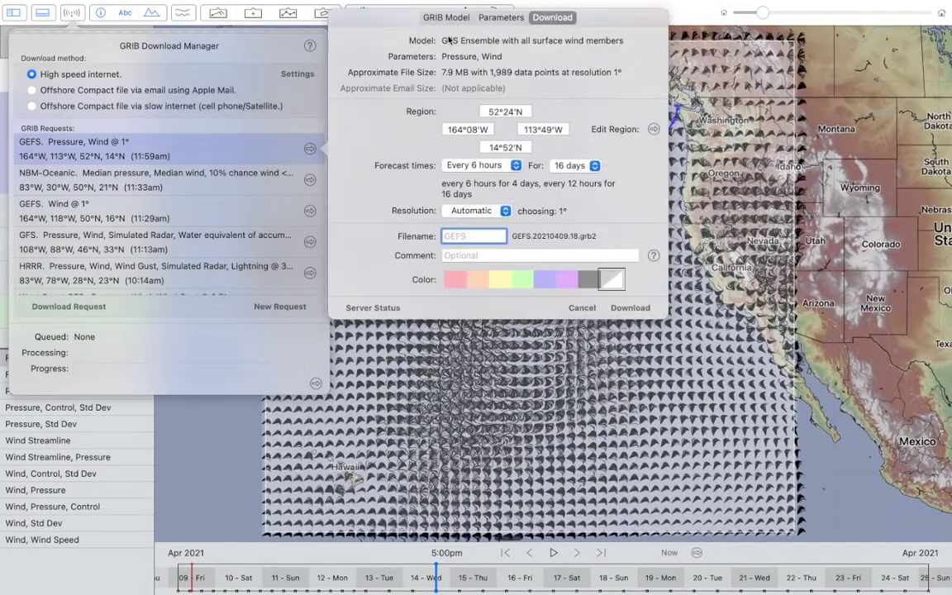
{"action": "left_click", "coordinate": [449, 17]}
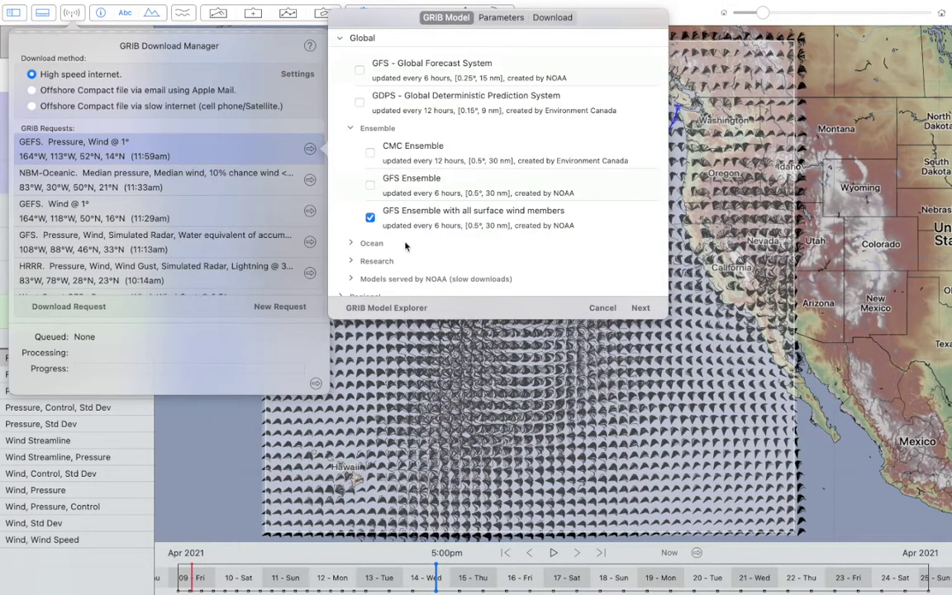
{"action": "scroll", "coordinate": [405, 245], "scroll_direction": "down", "scroll_amount": 1}
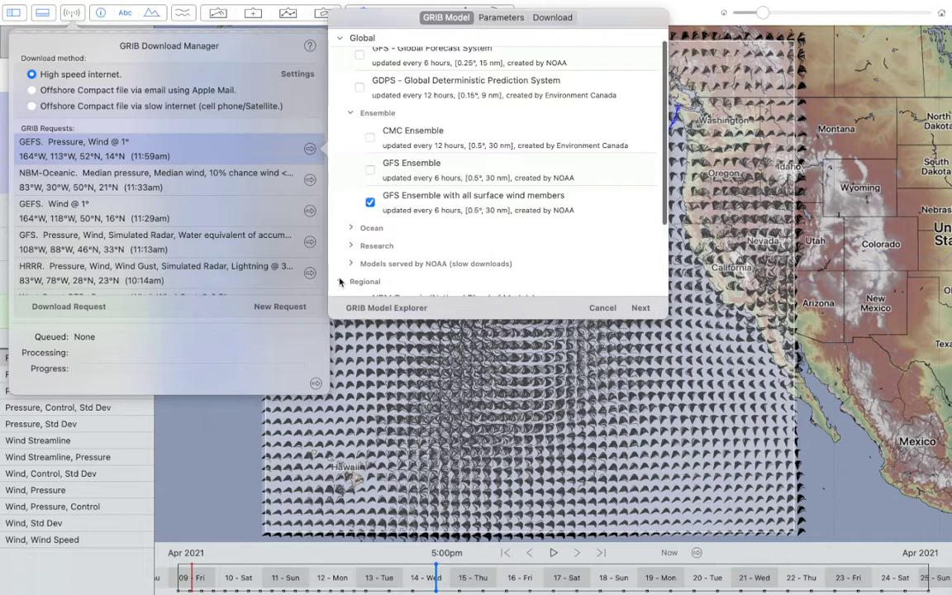
{"action": "left_click", "coordinate": [343, 281]}
{"action": "scroll", "coordinate": [371, 248], "scroll_direction": "down", "scroll_amount": 3}
{"action": "left_click", "coordinate": [400, 205]}
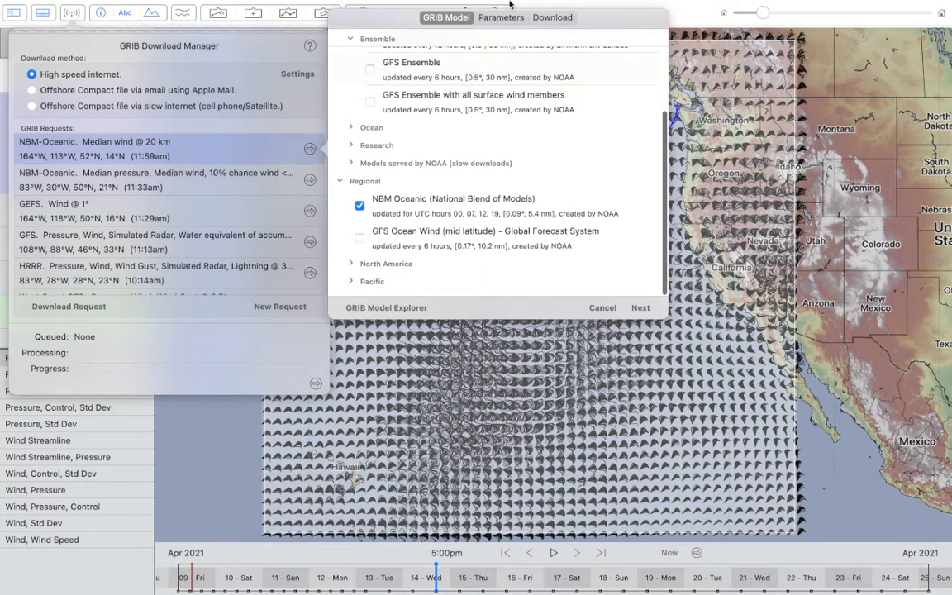
Add median pressure at mean sea level and the 10th, 25th, 75th and 90th percentile wind speeds to the NBM Oceanic request.
{"action": "left_click", "coordinate": [501, 17]}
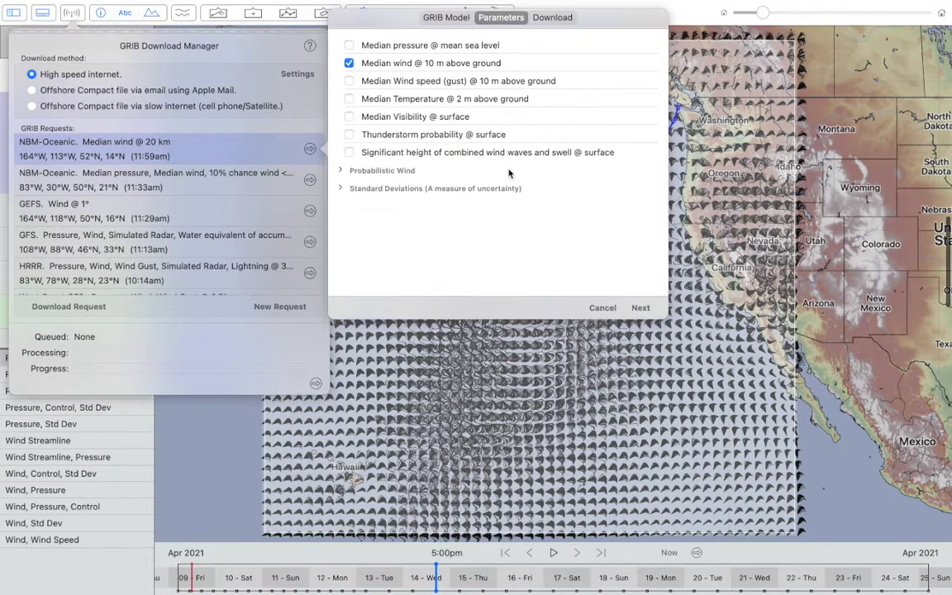
{"action": "left_click", "coordinate": [349, 46]}
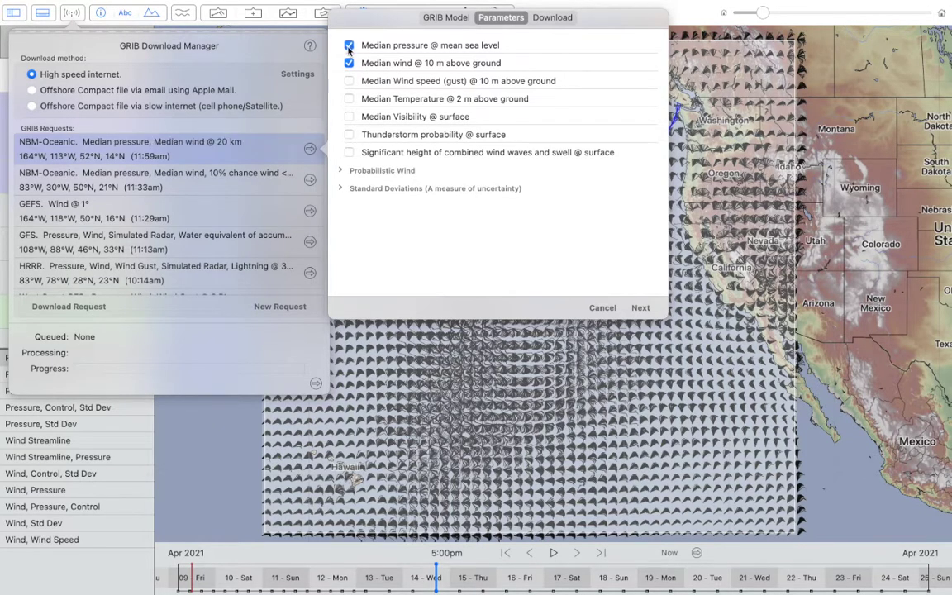
{"action": "left_click", "coordinate": [340, 171]}
{"action": "left_click", "coordinate": [358, 189]}
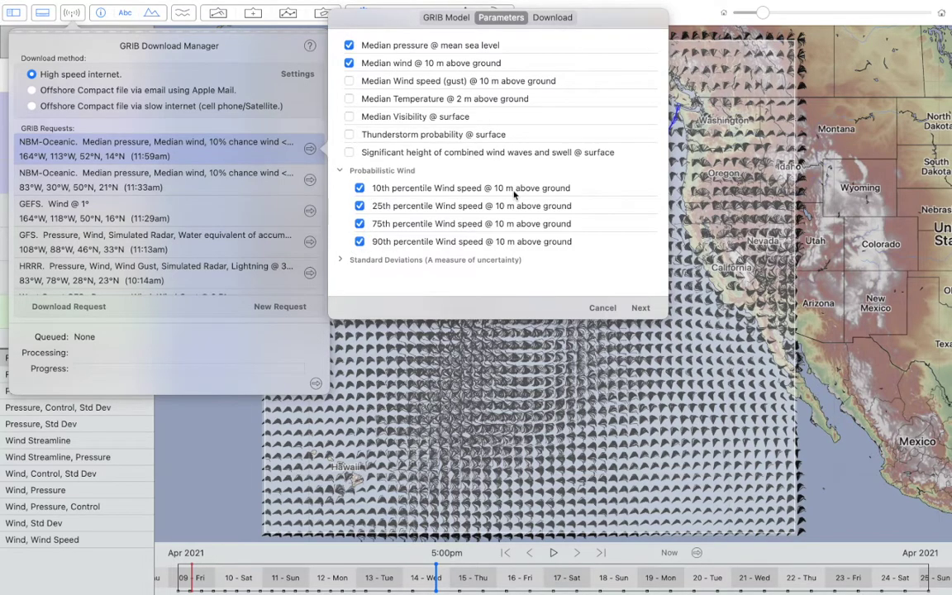
Set the request's resolution to 0.09°, 5.4 nm, 10 km and its forecast length to 11 days, and download it.
{"action": "left_click", "coordinate": [552, 18]}
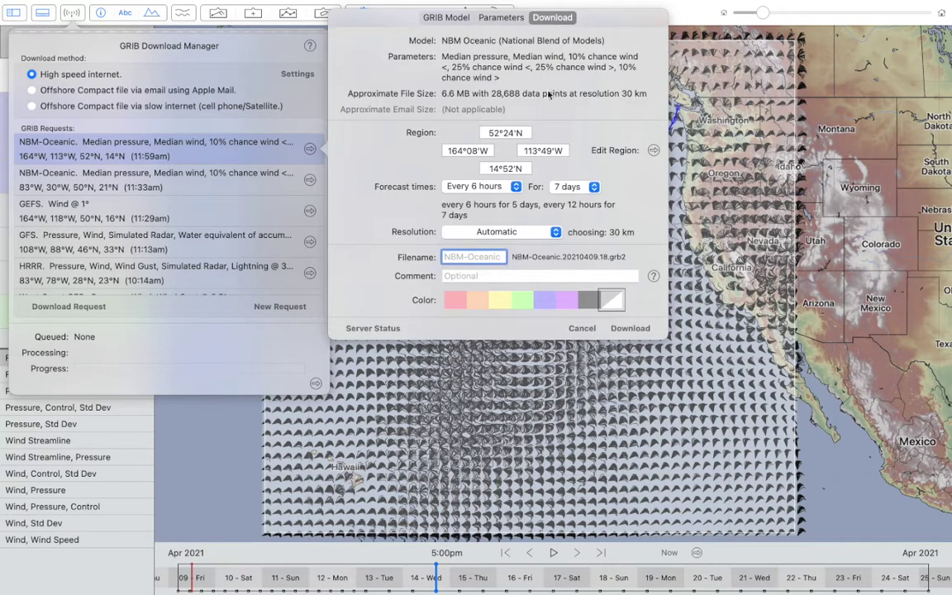
{"action": "left_click", "coordinate": [542, 235]}
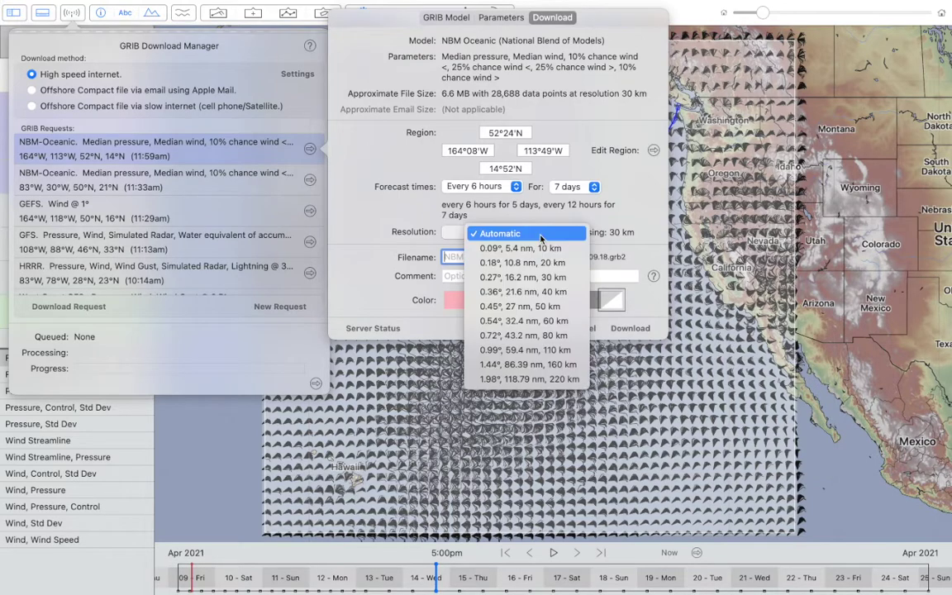
{"action": "left_click", "coordinate": [542, 247]}
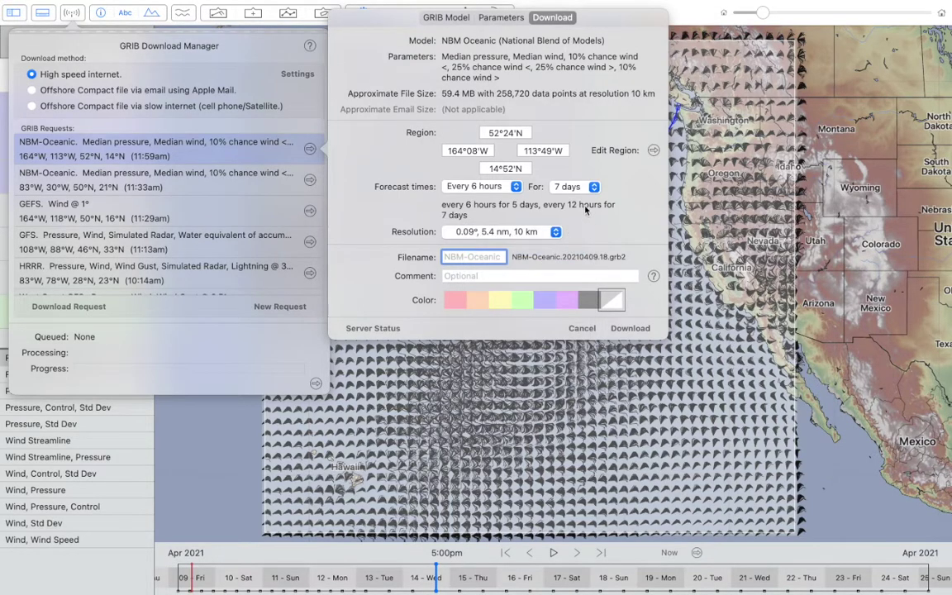
{"action": "left_click", "coordinate": [572, 187]}
{"action": "left_click", "coordinate": [568, 246]}
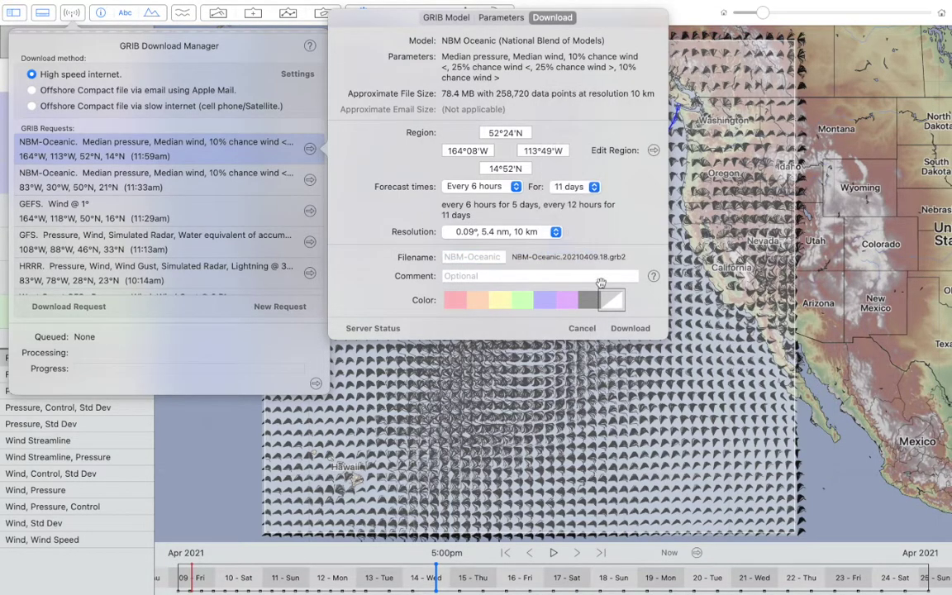
{"action": "left_click", "coordinate": [630, 327]}
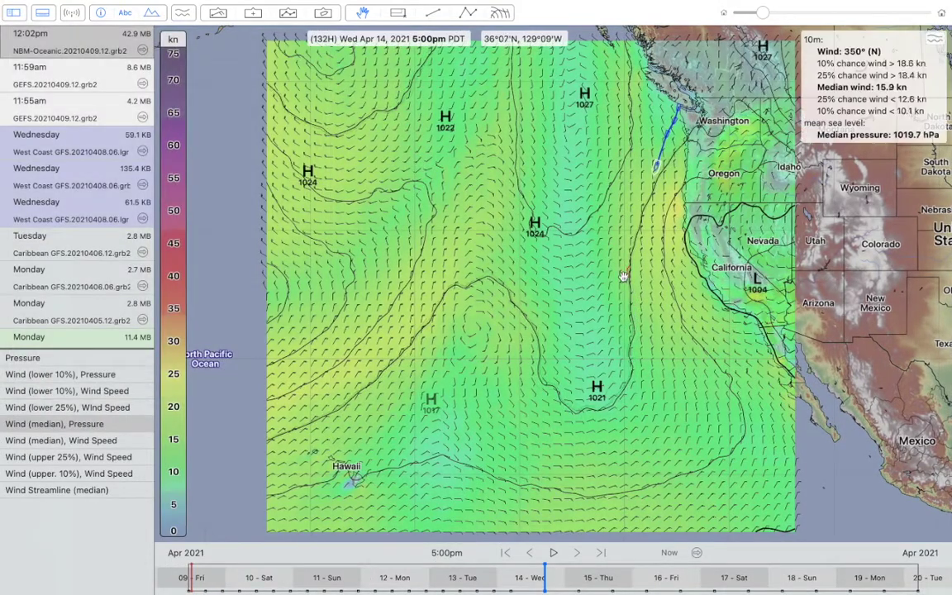
Set the forecast to Sunday, April 11, 6:24pm and examine the median wind and its probability range off the Oregon and California coast.
{"action": "scroll", "coordinate": [608, 279], "scroll_direction": "up", "scroll_amount": 2}
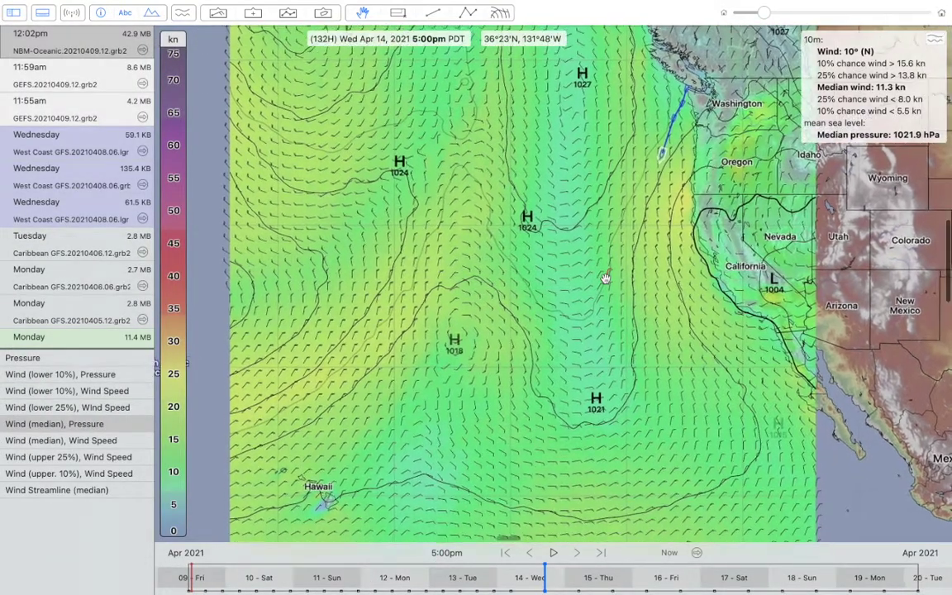
{"action": "scroll", "coordinate": [605, 279], "scroll_direction": "up", "scroll_amount": 4}
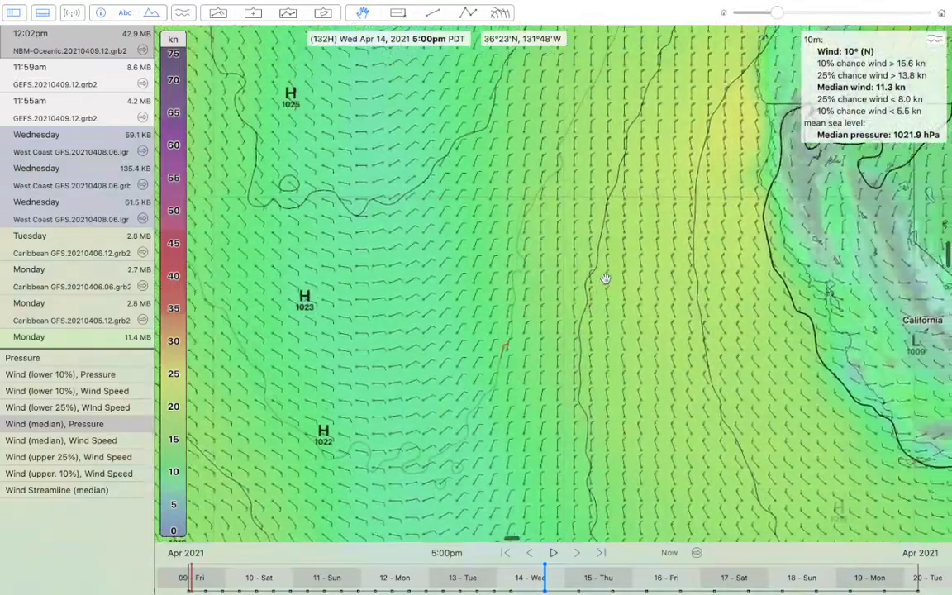
{"action": "scroll", "coordinate": [606, 279], "scroll_direction": "up", "scroll_amount": 3}
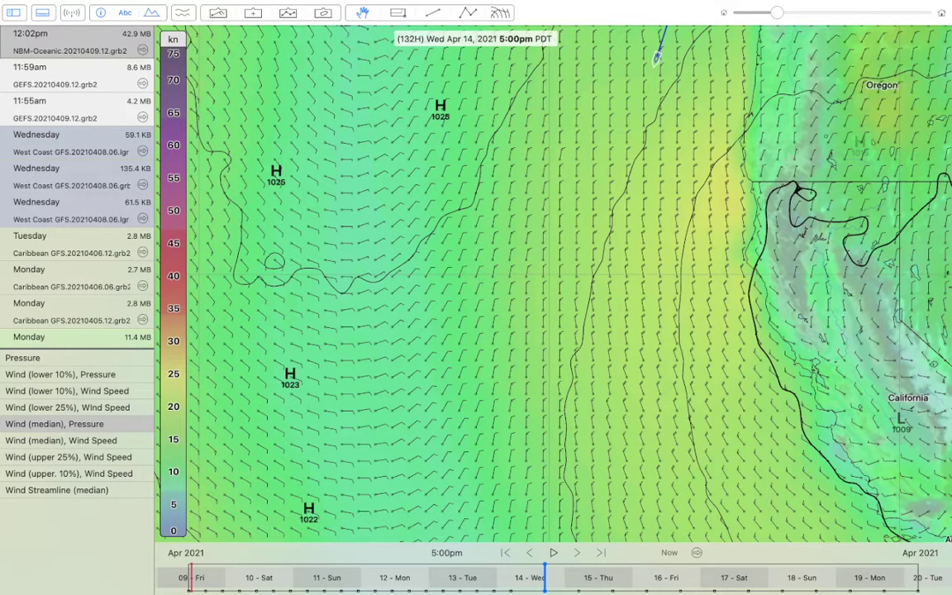
{"action": "left_click_drag", "start_coordinate": [409, 583], "coordinate": [347, 587]}
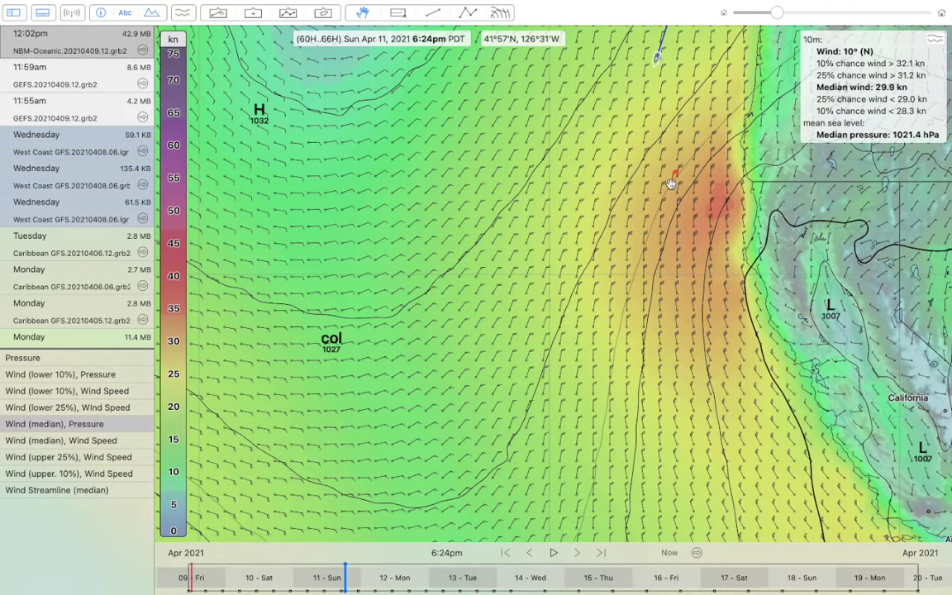
Advance the forecast to Sunday, April 18, 5:00pm and view the median wind and pressure over the whole region.
{"action": "key", "text": "space"}
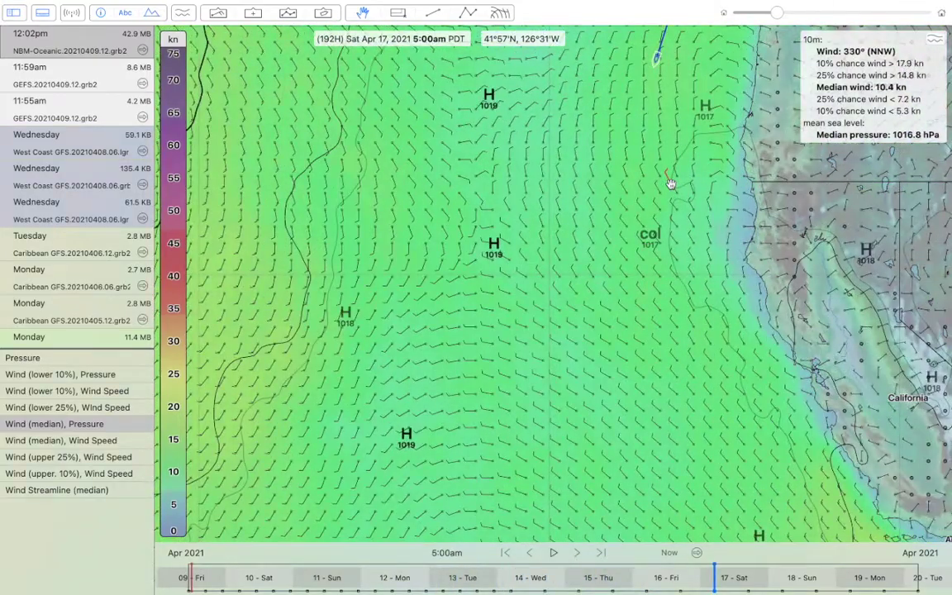
{"action": "scroll", "coordinate": [670, 185], "scroll_direction": "down", "scroll_amount": 6}
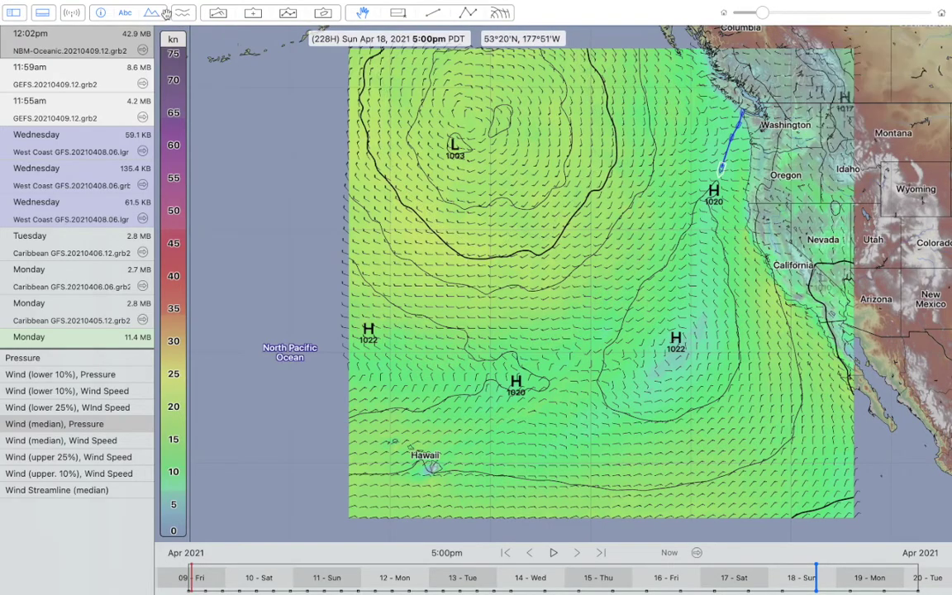
{"action": "left_click", "coordinate": [73, 13]}
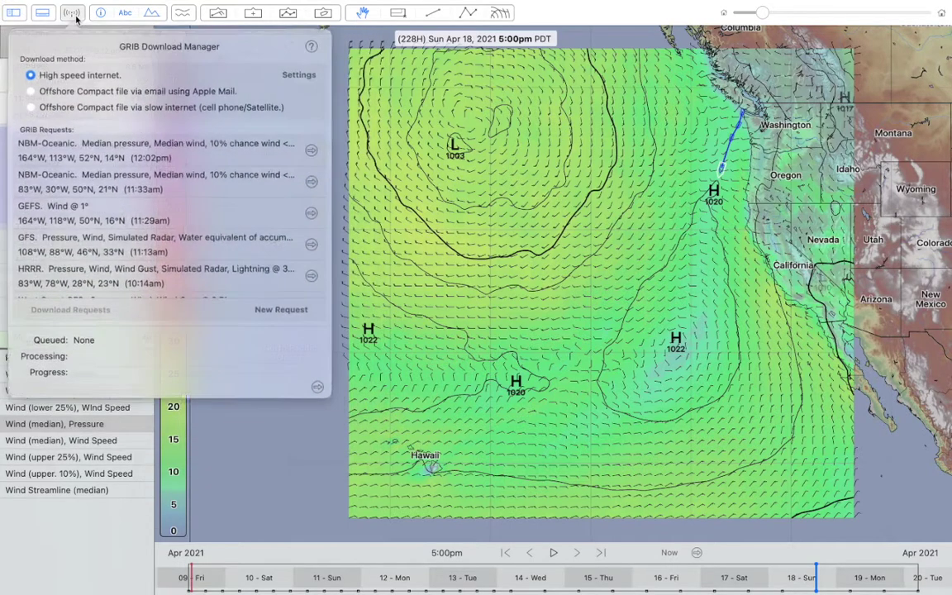
{"action": "left_click", "coordinate": [475, 180]}
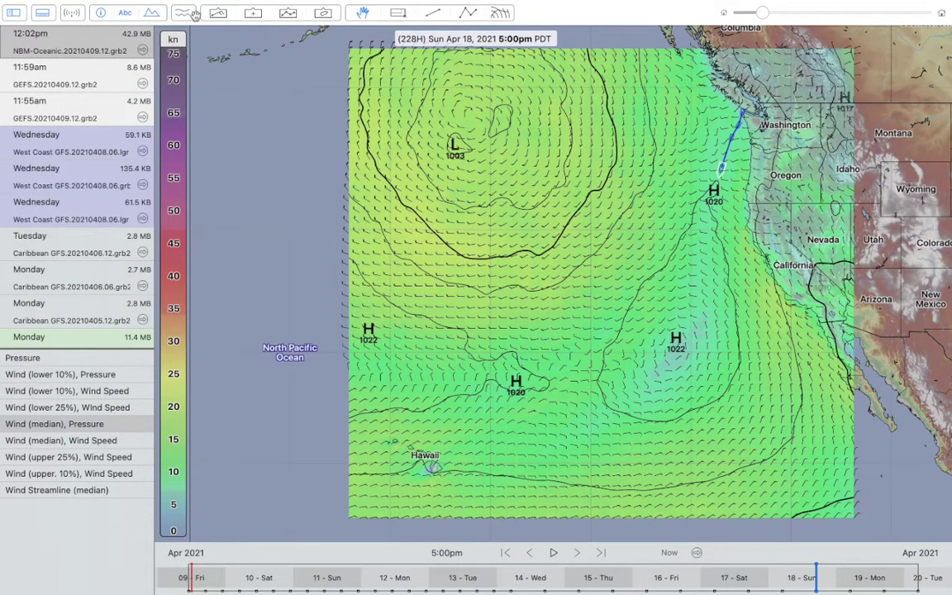
Open a meteogram at a point southwest of the 1003 hPa low and examine the probabilistic wind curves across the forecast days.
{"action": "left_click", "coordinate": [181, 13]}
{"action": "left_click", "coordinate": [450, 132]}
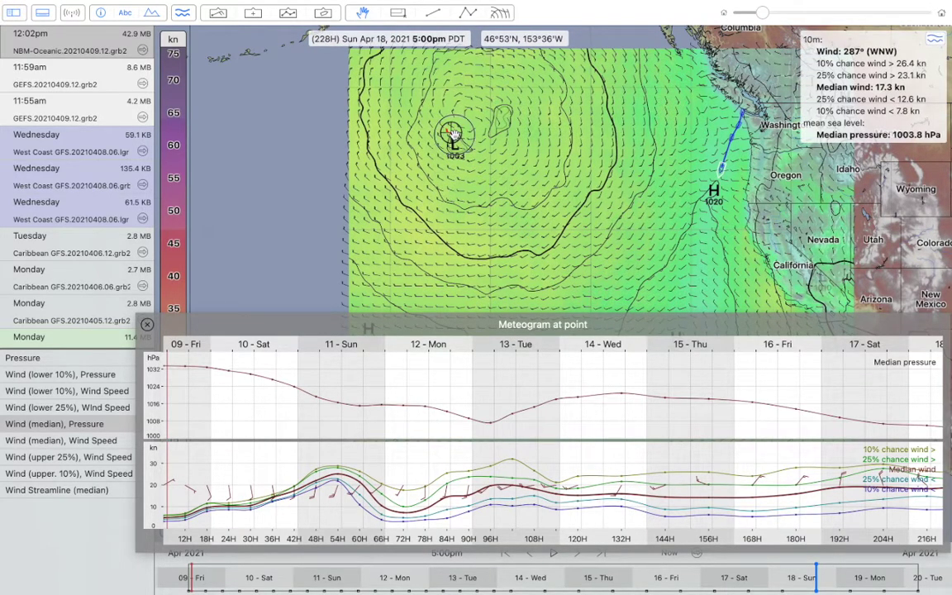
{"action": "left_click_drag", "start_coordinate": [450, 132], "coordinate": [415, 180]}
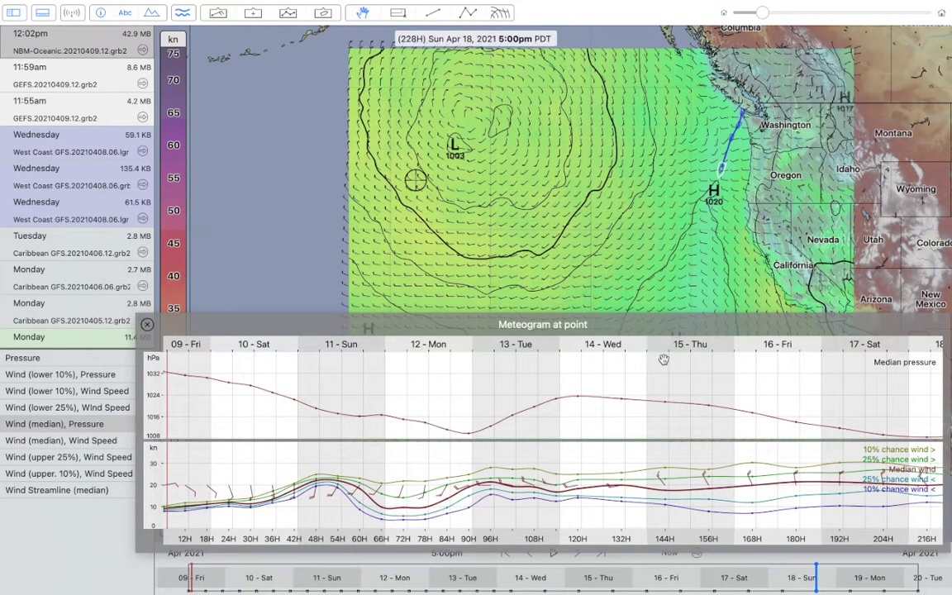
{"action": "left_click", "coordinate": [769, 467]}
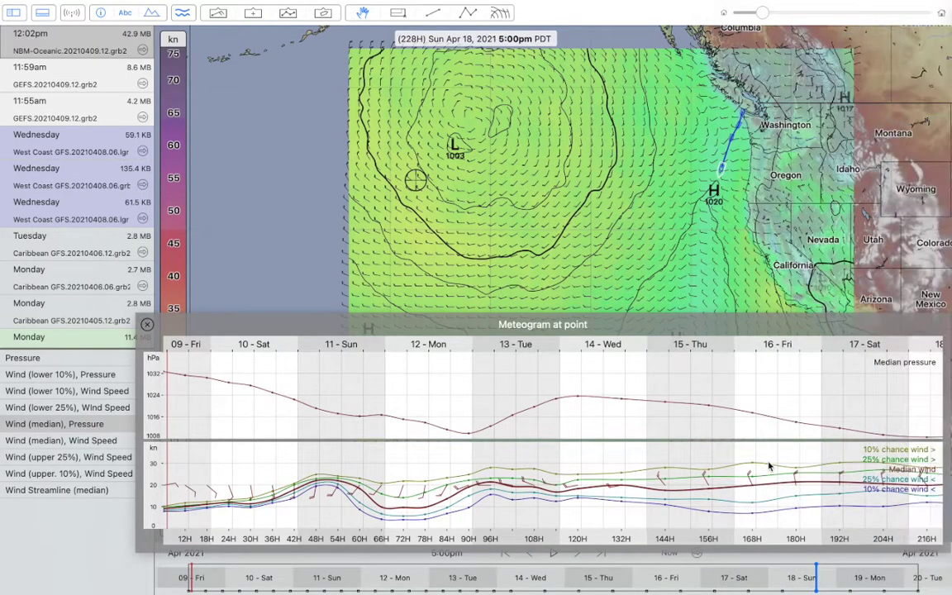
{"action": "scroll", "coordinate": [769, 467], "scroll_direction": "right", "scroll_amount": 3}
{"action": "scroll", "coordinate": [769, 467], "scroll_direction": "right", "scroll_amount": 3}
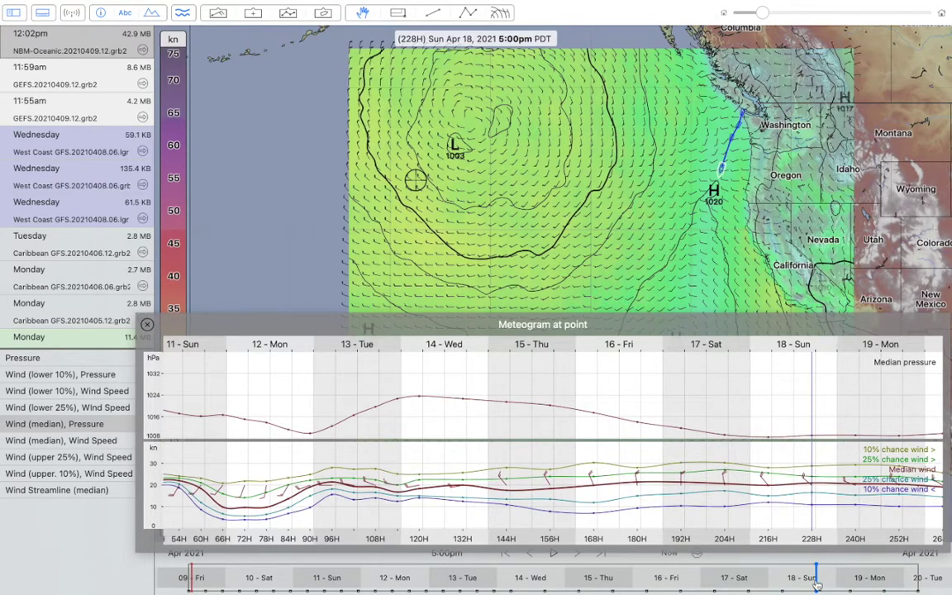
{"action": "scroll", "coordinate": [683, 497], "scroll_direction": "left", "scroll_amount": 5}
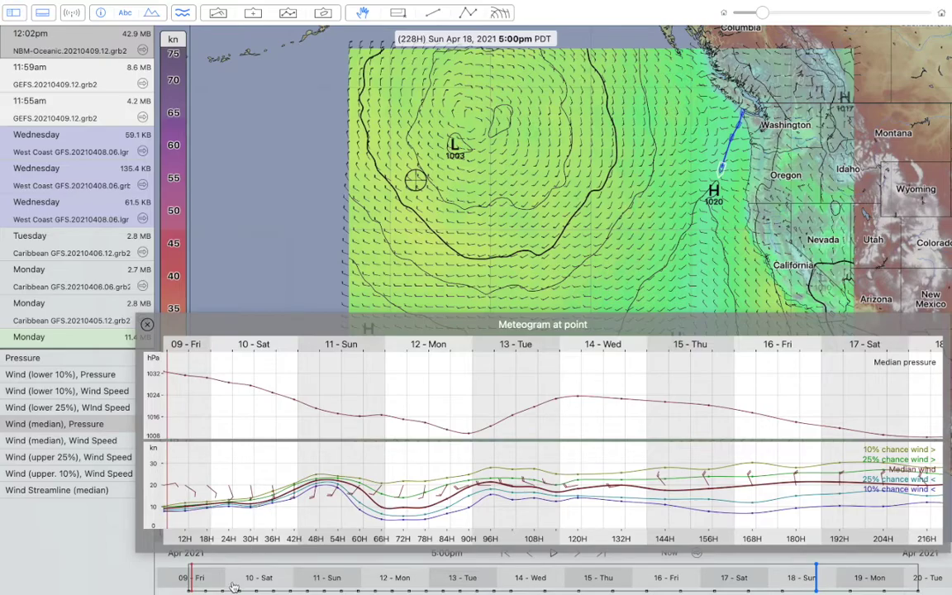
Move the meteogram point to the region's southeastern corner and examine the wind probability spread through Monday, April 19.
{"action": "scroll", "coordinate": [540, 227], "scroll_direction": "down", "scroll_amount": 15}
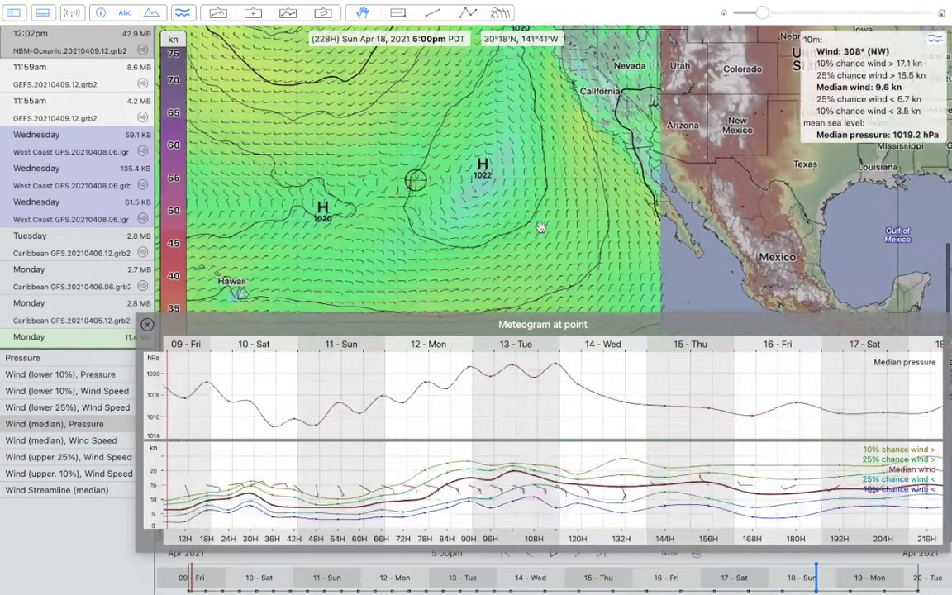
{"action": "scroll", "coordinate": [539, 227], "scroll_direction": "right", "scroll_amount": 10}
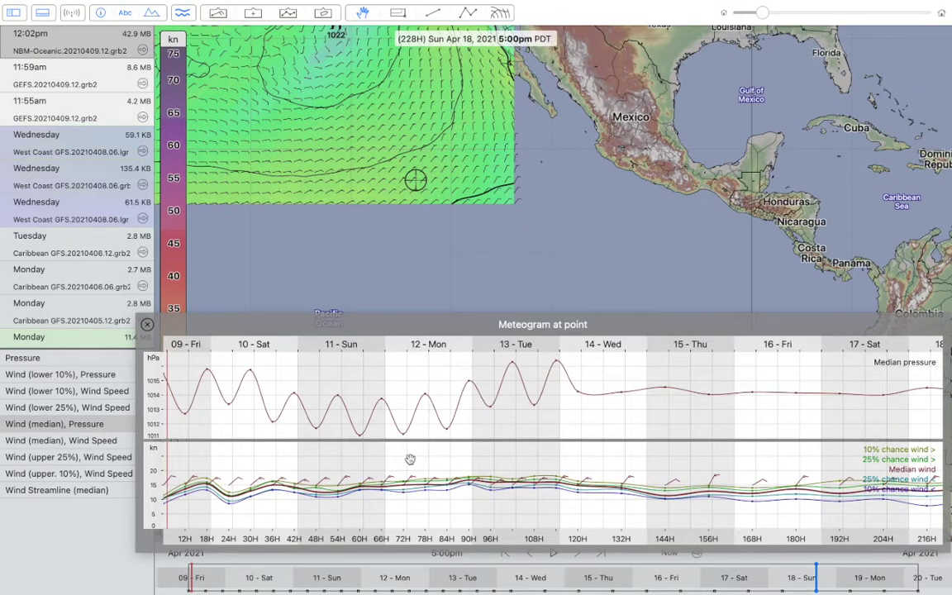
{"action": "scroll", "coordinate": [460, 483], "scroll_direction": "right", "scroll_amount": 3}
{"action": "scroll", "coordinate": [459, 483], "scroll_direction": "right", "scroll_amount": 5}
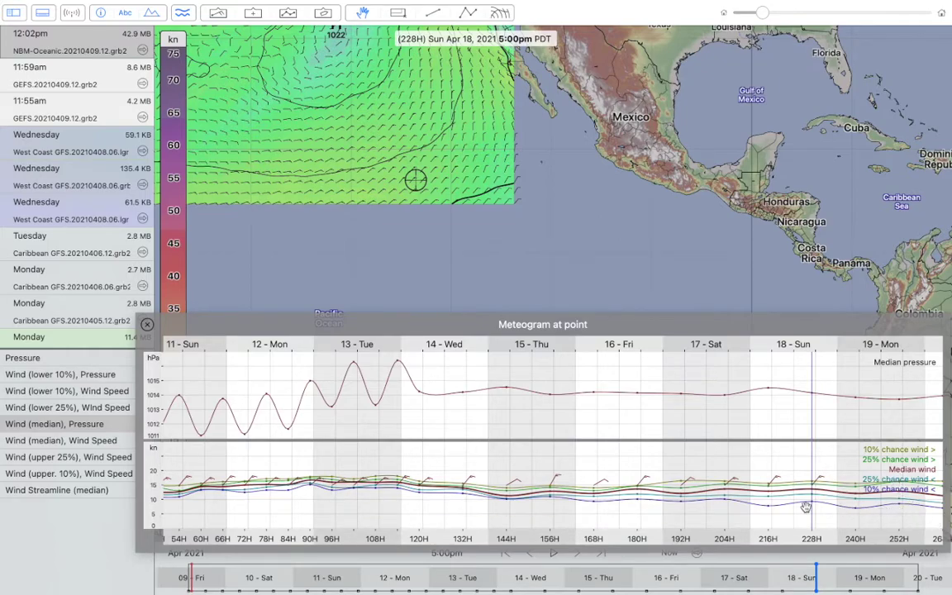
{"action": "scroll", "coordinate": [677, 489], "scroll_direction": "left", "scroll_amount": 5}
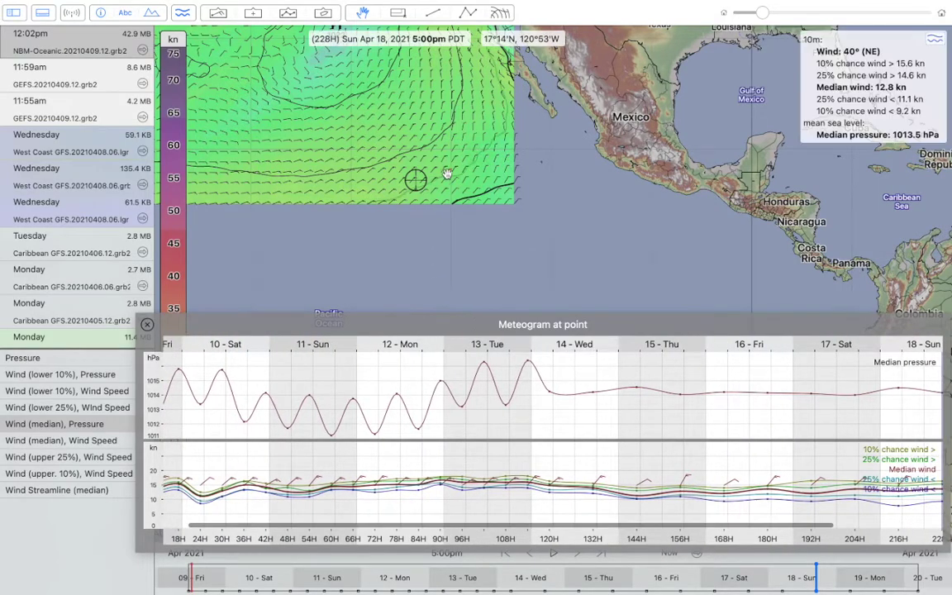
Move the meteogram point back north to the ocean west of California and compare the wind probability spread at several positions.
{"action": "scroll", "coordinate": [447, 174], "scroll_direction": "up", "scroll_amount": 10}
{"action": "scroll", "coordinate": [447, 173], "scroll_direction": "left", "scroll_amount": 10}
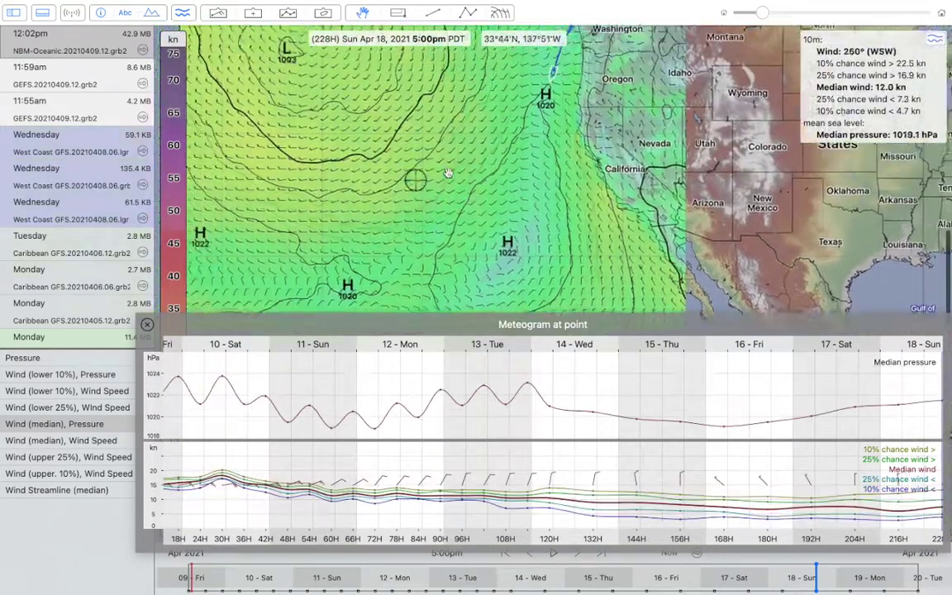
{"action": "scroll", "coordinate": [447, 173], "scroll_direction": "down", "scroll_amount": 5}
{"action": "scroll", "coordinate": [447, 173], "scroll_direction": "right", "scroll_amount": 8}
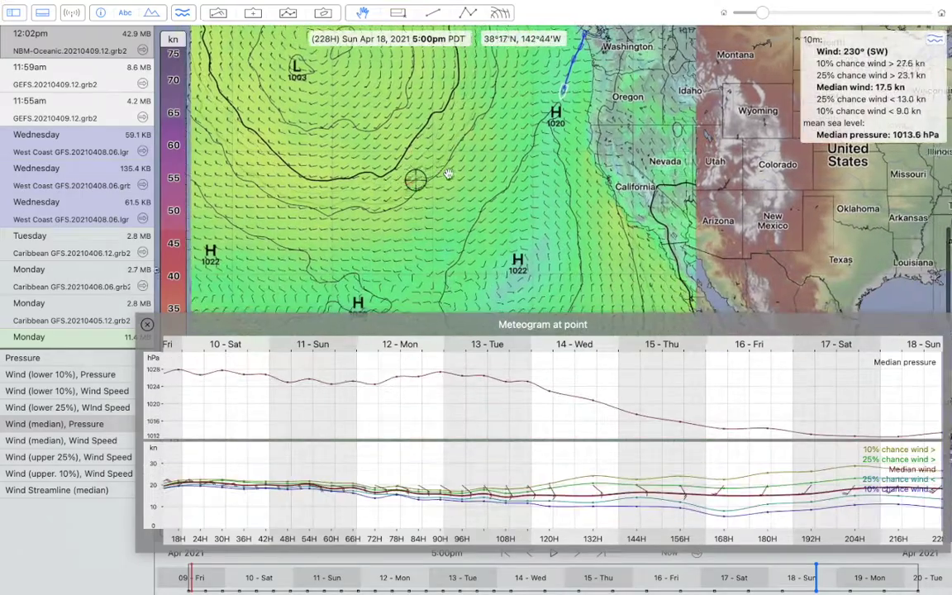
{"action": "scroll", "coordinate": [447, 173], "scroll_direction": "right", "scroll_amount": 2}
{"action": "scroll", "coordinate": [447, 174], "scroll_direction": "up", "scroll_amount": 5}
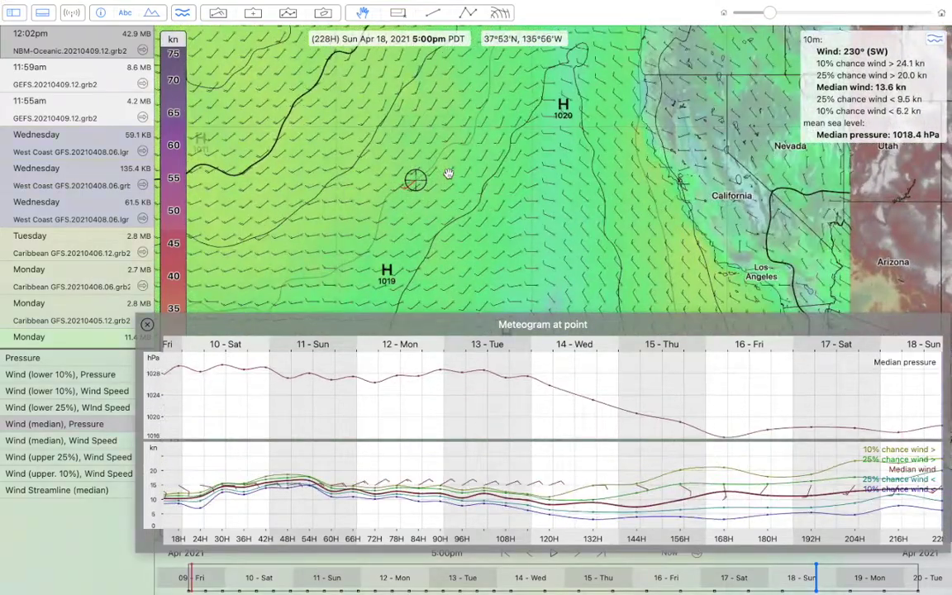
{"action": "scroll", "coordinate": [447, 173], "scroll_direction": "up", "scroll_amount": 5}
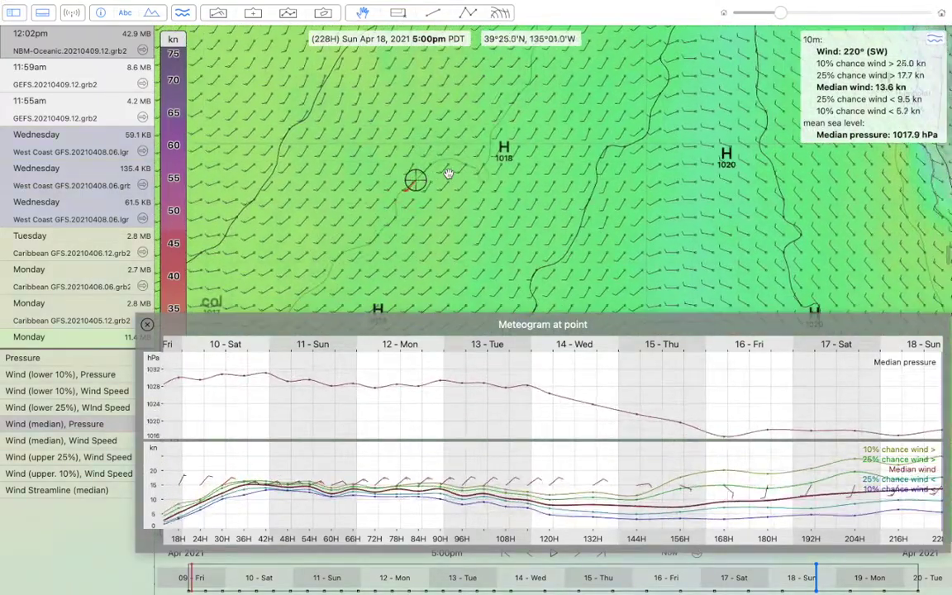
Close the meteogram and look over the median wind and pressure between the North Pacific low and the California coast.
{"action": "left_click", "coordinate": [146, 324]}
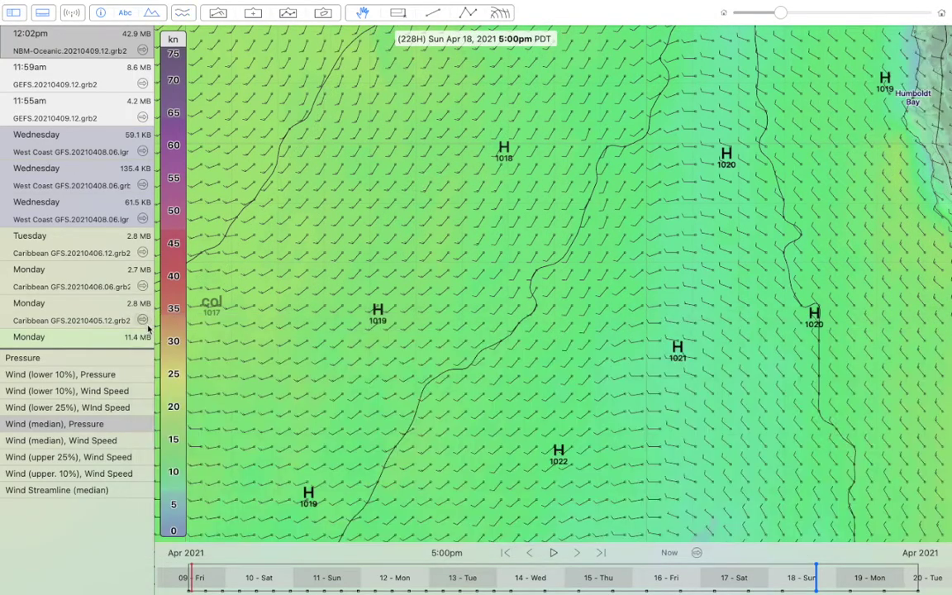
{"action": "scroll", "coordinate": [455, 308], "scroll_direction": "down", "scroll_amount": 2}
{"action": "scroll", "coordinate": [456, 309], "scroll_direction": "right", "scroll_amount": 5}
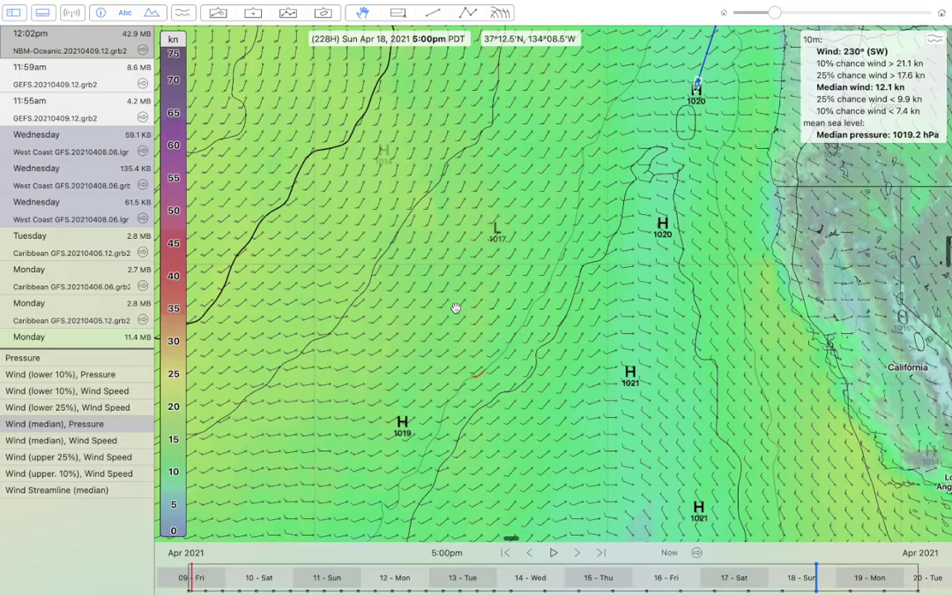
{"action": "scroll", "coordinate": [455, 308], "scroll_direction": "down", "scroll_amount": 3}
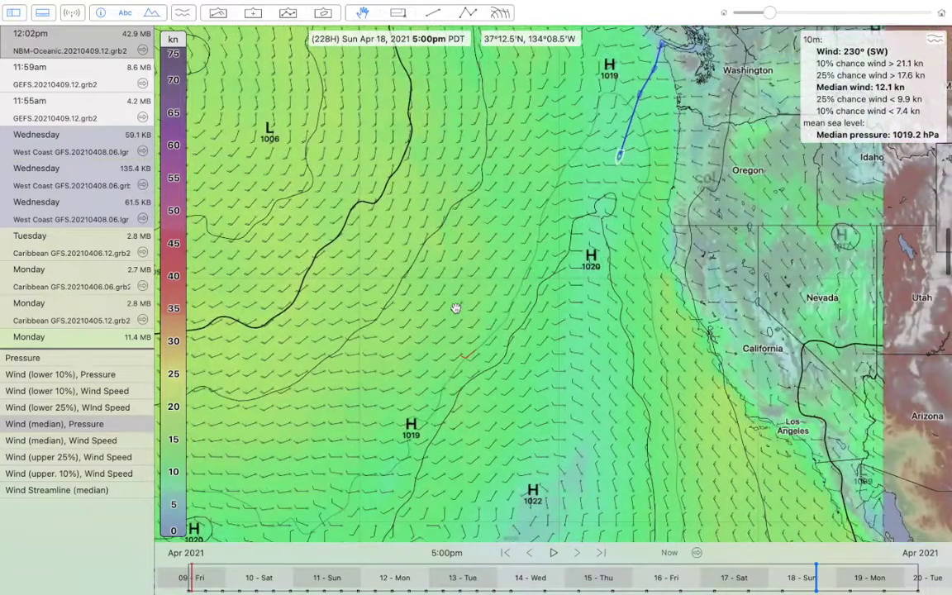
{"action": "scroll", "coordinate": [456, 308], "scroll_direction": "up", "scroll_amount": 5}
{"action": "scroll", "coordinate": [455, 309], "scroll_direction": "left", "scroll_amount": 5}
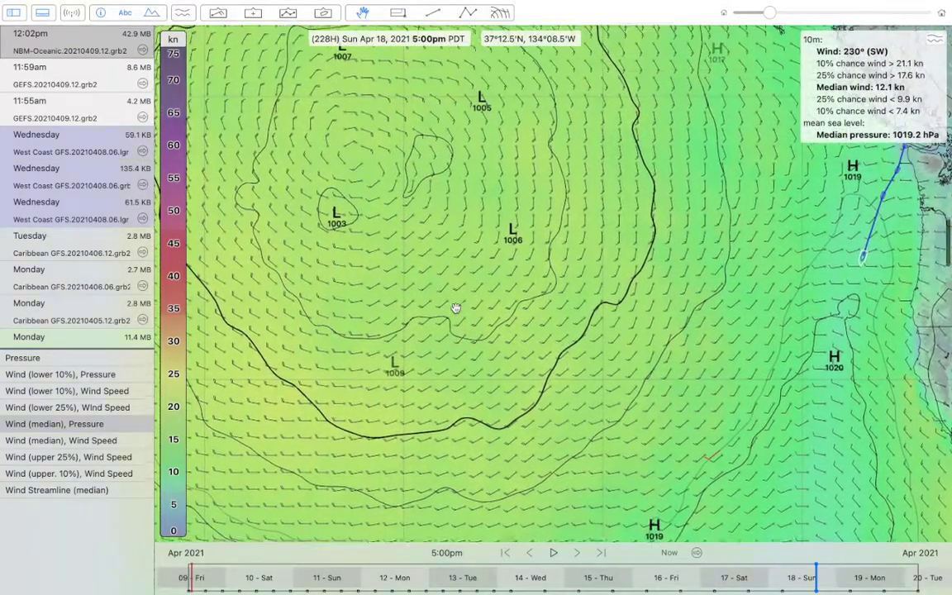
{"action": "scroll", "coordinate": [455, 308], "scroll_direction": "down", "scroll_amount": 5}
{"action": "scroll", "coordinate": [455, 309], "scroll_direction": "right", "scroll_amount": 2}
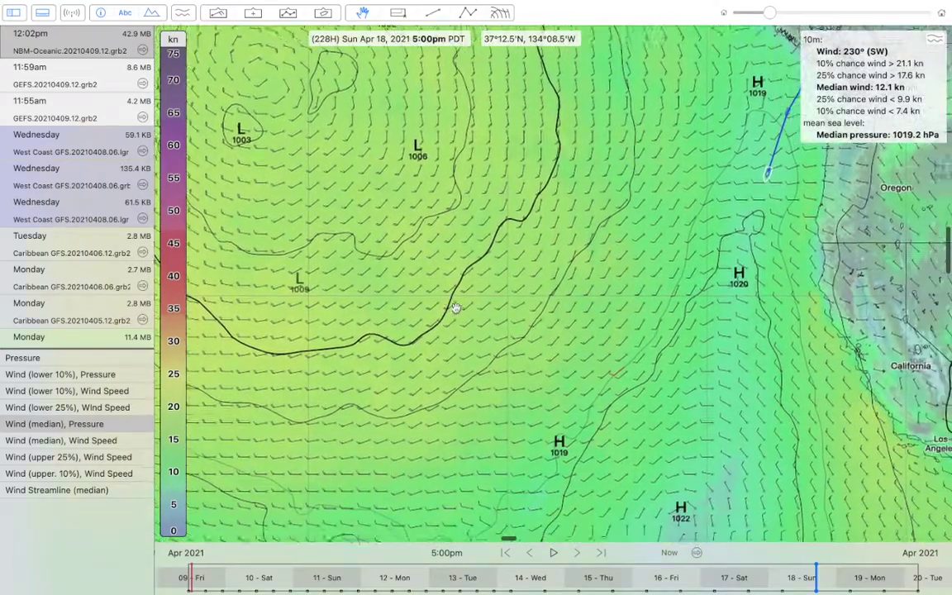
Switch to Safari and view the introduction of the LuckGrib tutorial "Ensemble standard deviation and more!".
{"action": "key", "text": "super+Tab"}
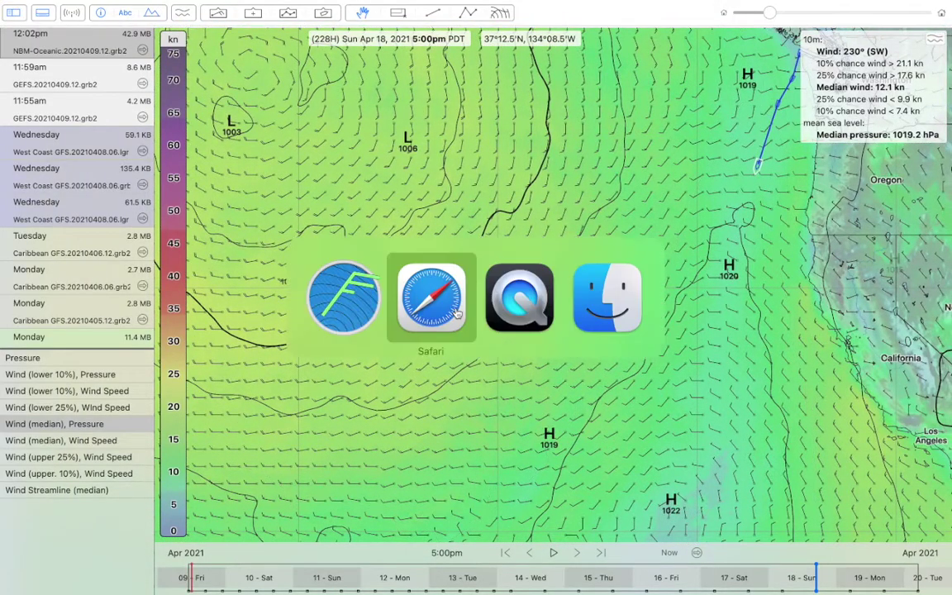
{"action": "key", "text": "super+Tab"}
{"action": "left_click", "coordinate": [389, 274]}
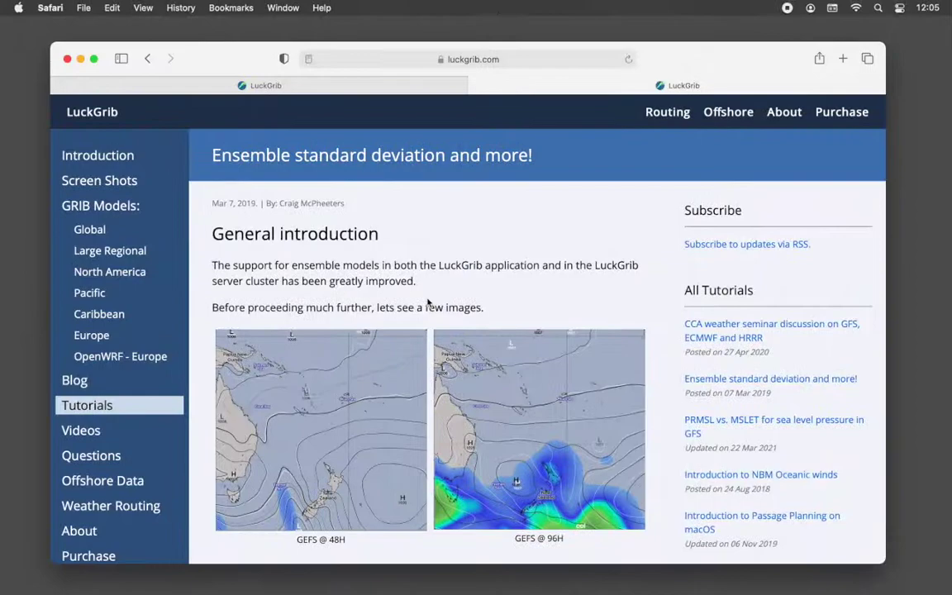
{"action": "scroll", "coordinate": [344, 234], "scroll_direction": "down", "scroll_amount": 3}
{"action": "scroll", "coordinate": [344, 235], "scroll_direction": "up", "scroll_amount": 3}
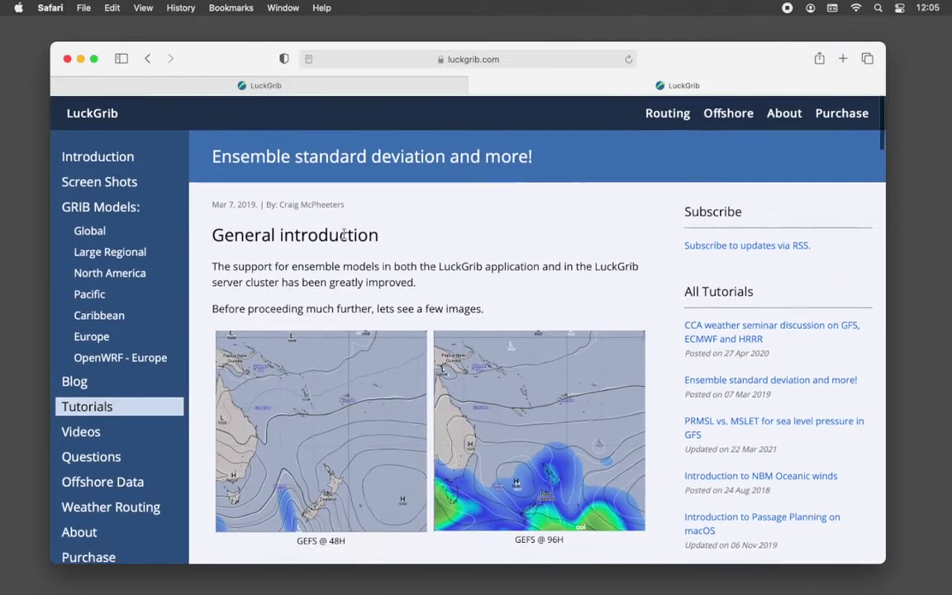